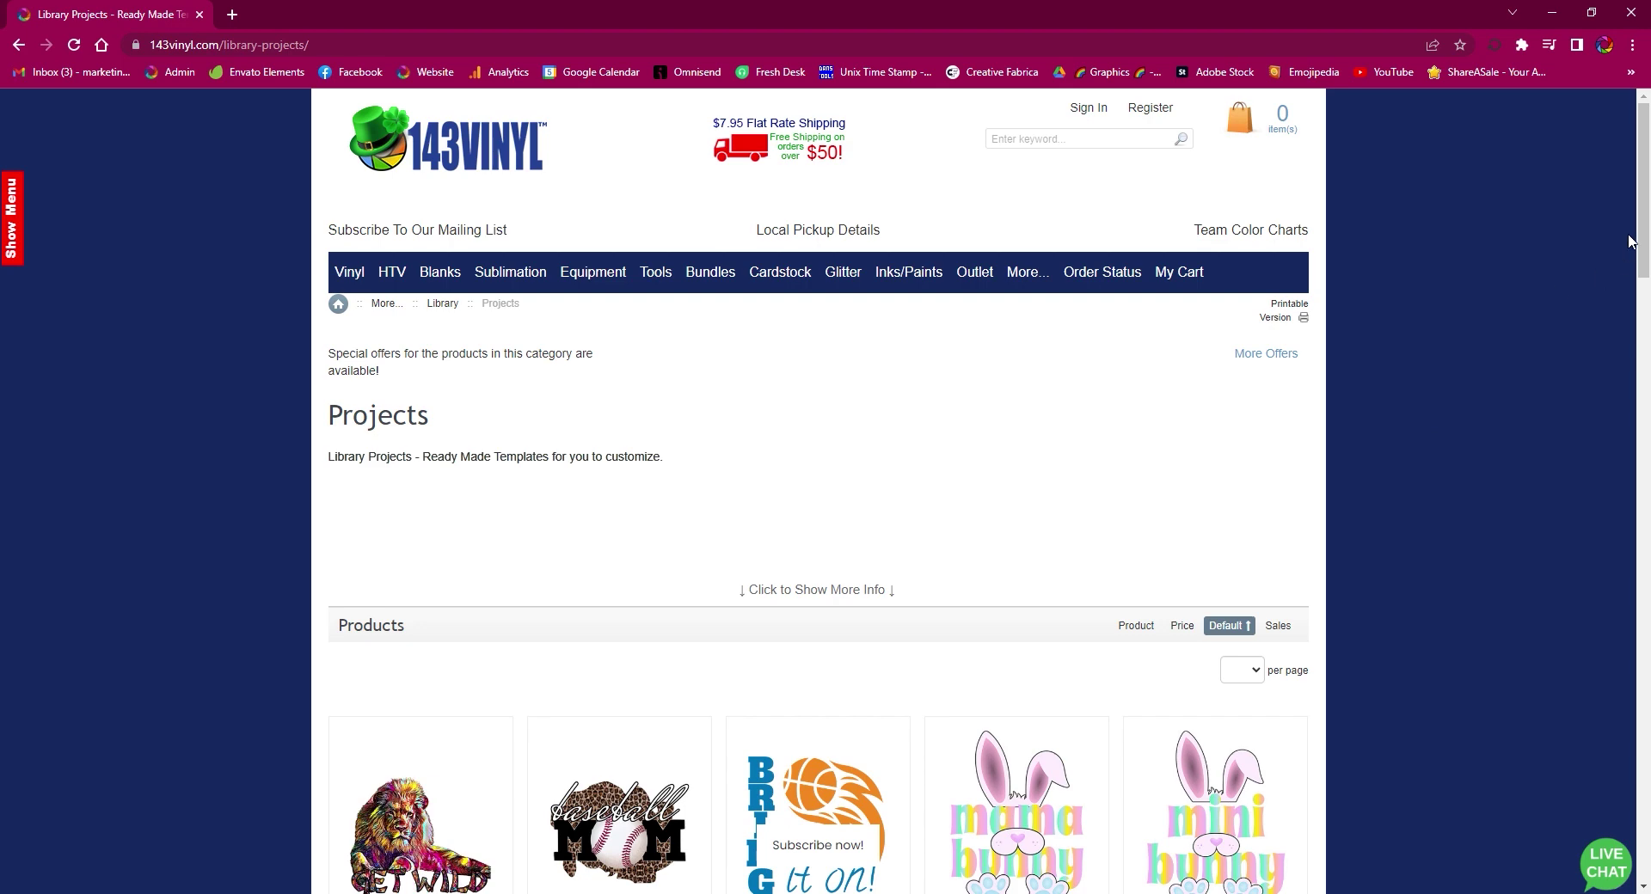
Scroll the Library Projects page down to the Nineteen Original template and open its project page
scroll(1642, 211, "down", 2)
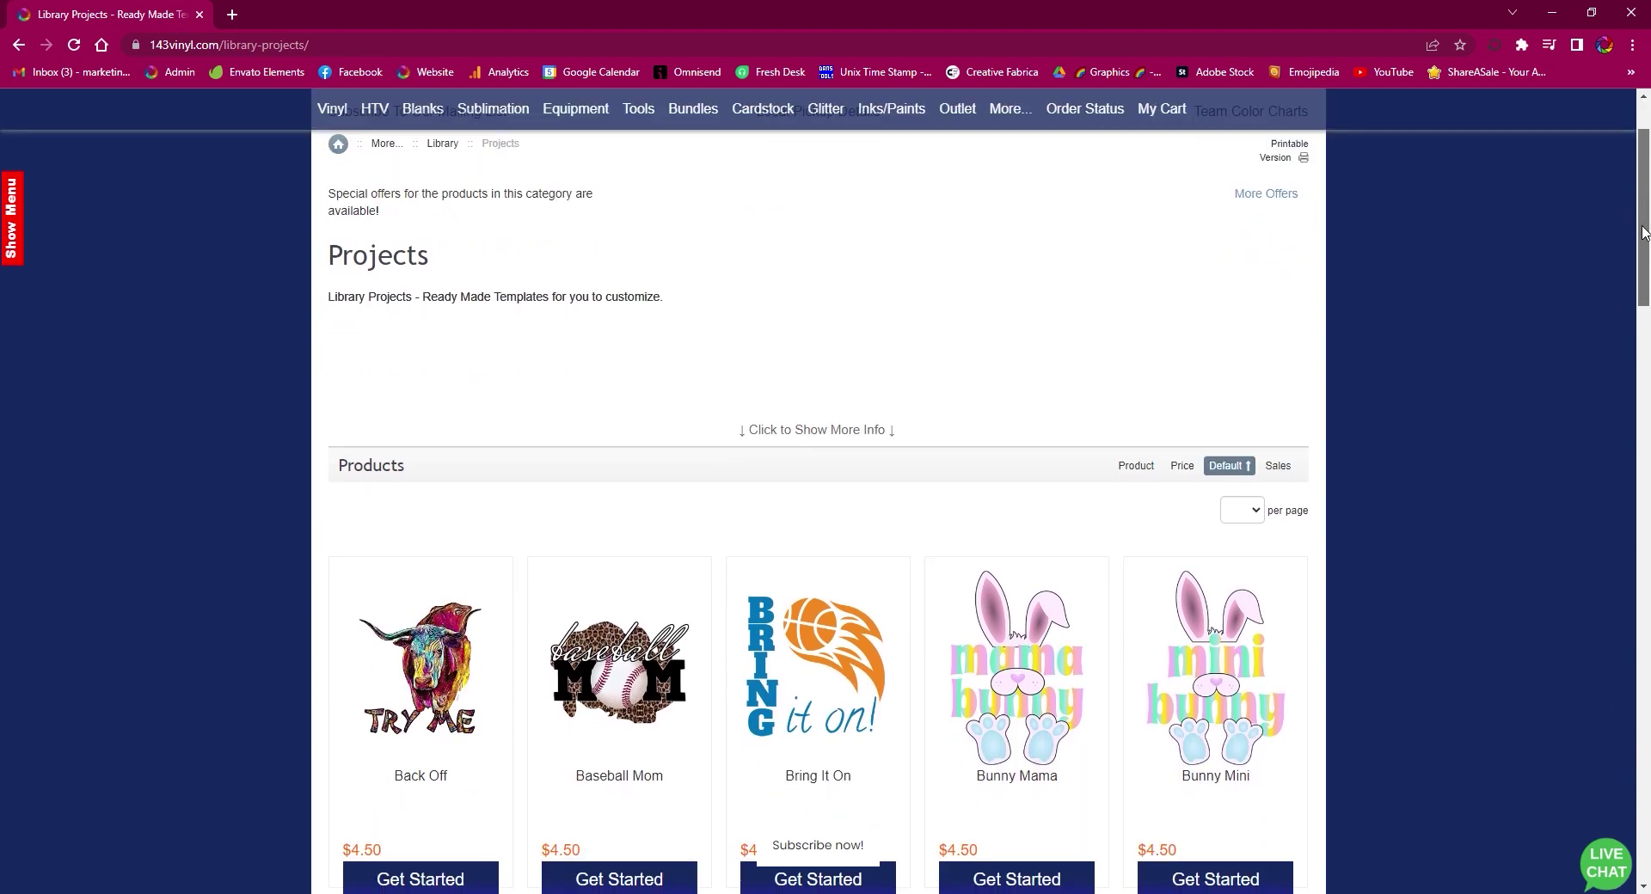
left_click_drag(1642, 233, 1642, 602)
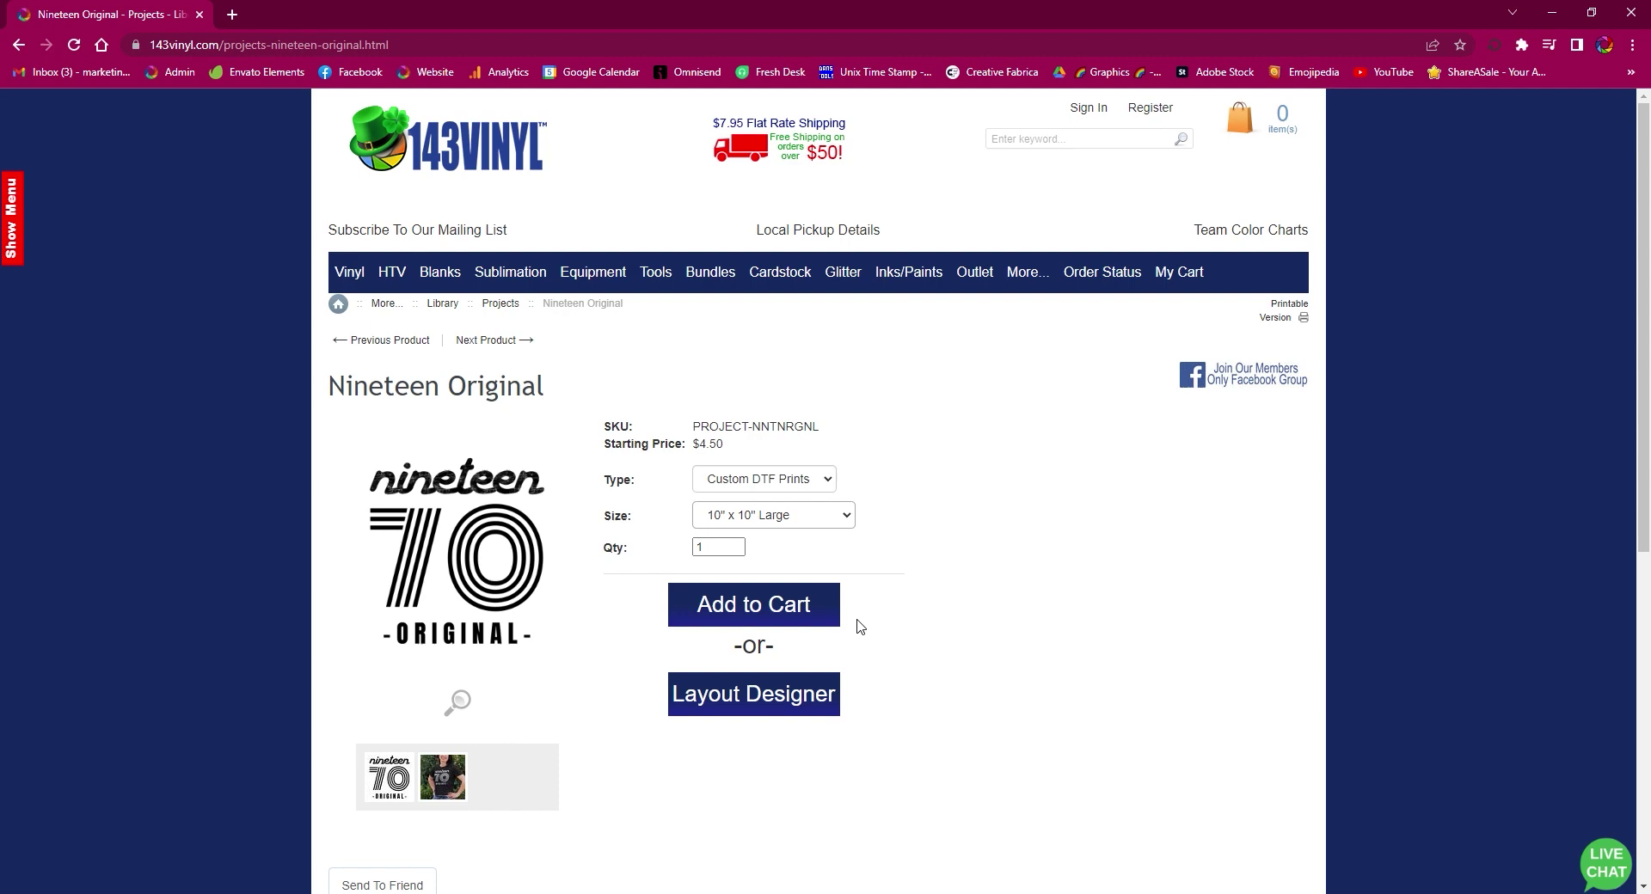
Load Nineteen Original into the Layout Designer and open Edit Text for the Monoton 70
left_click(823, 699)
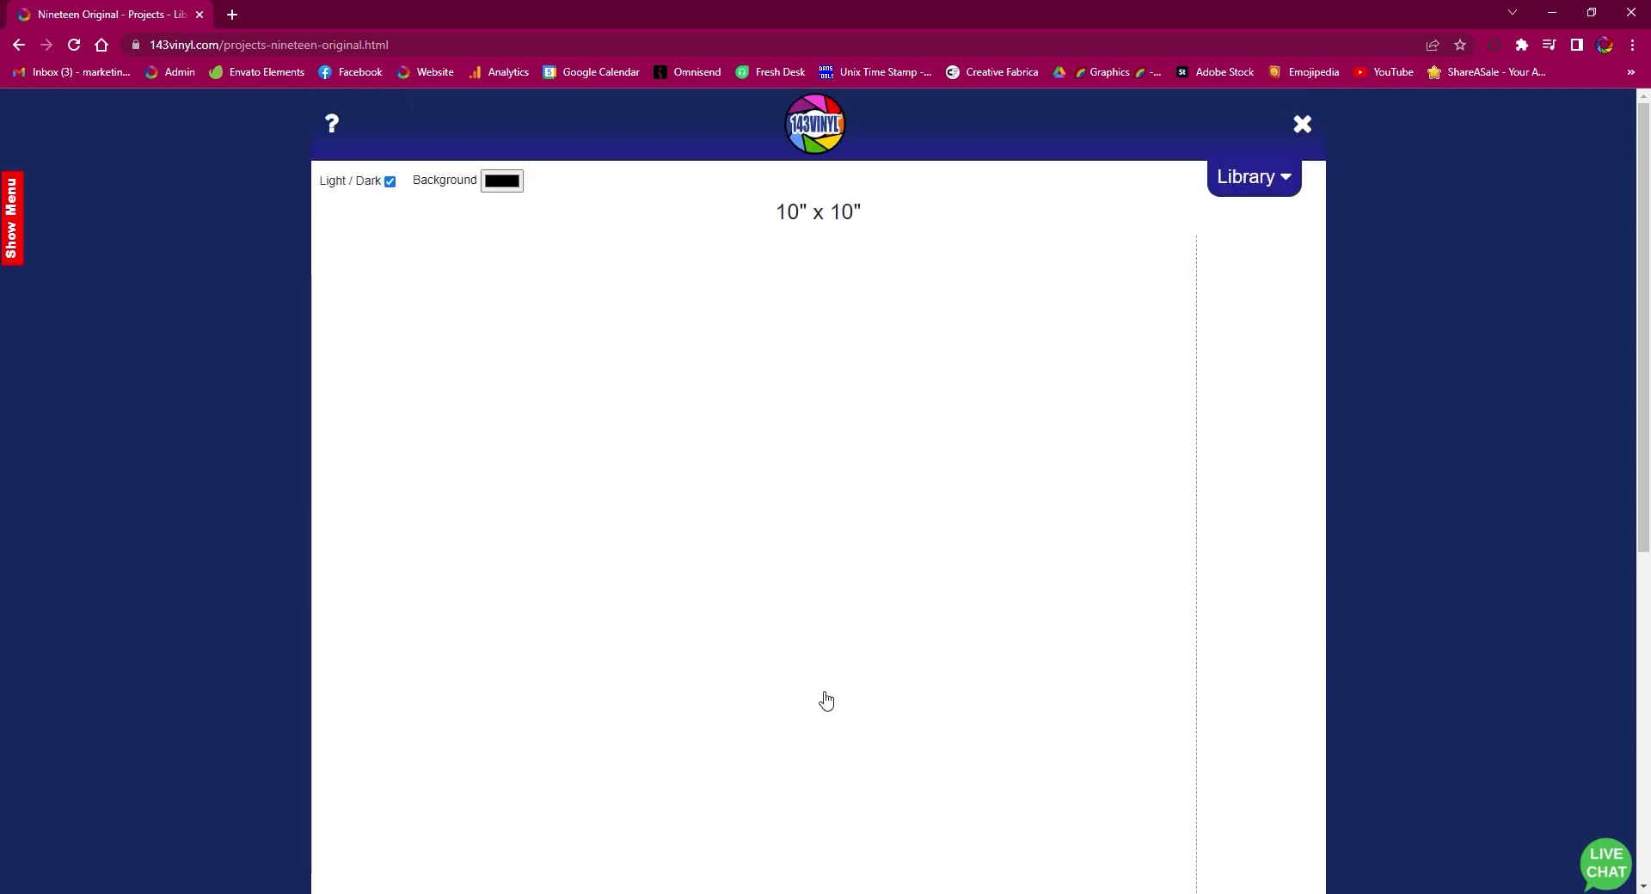
scroll(824, 699, "down", 1)
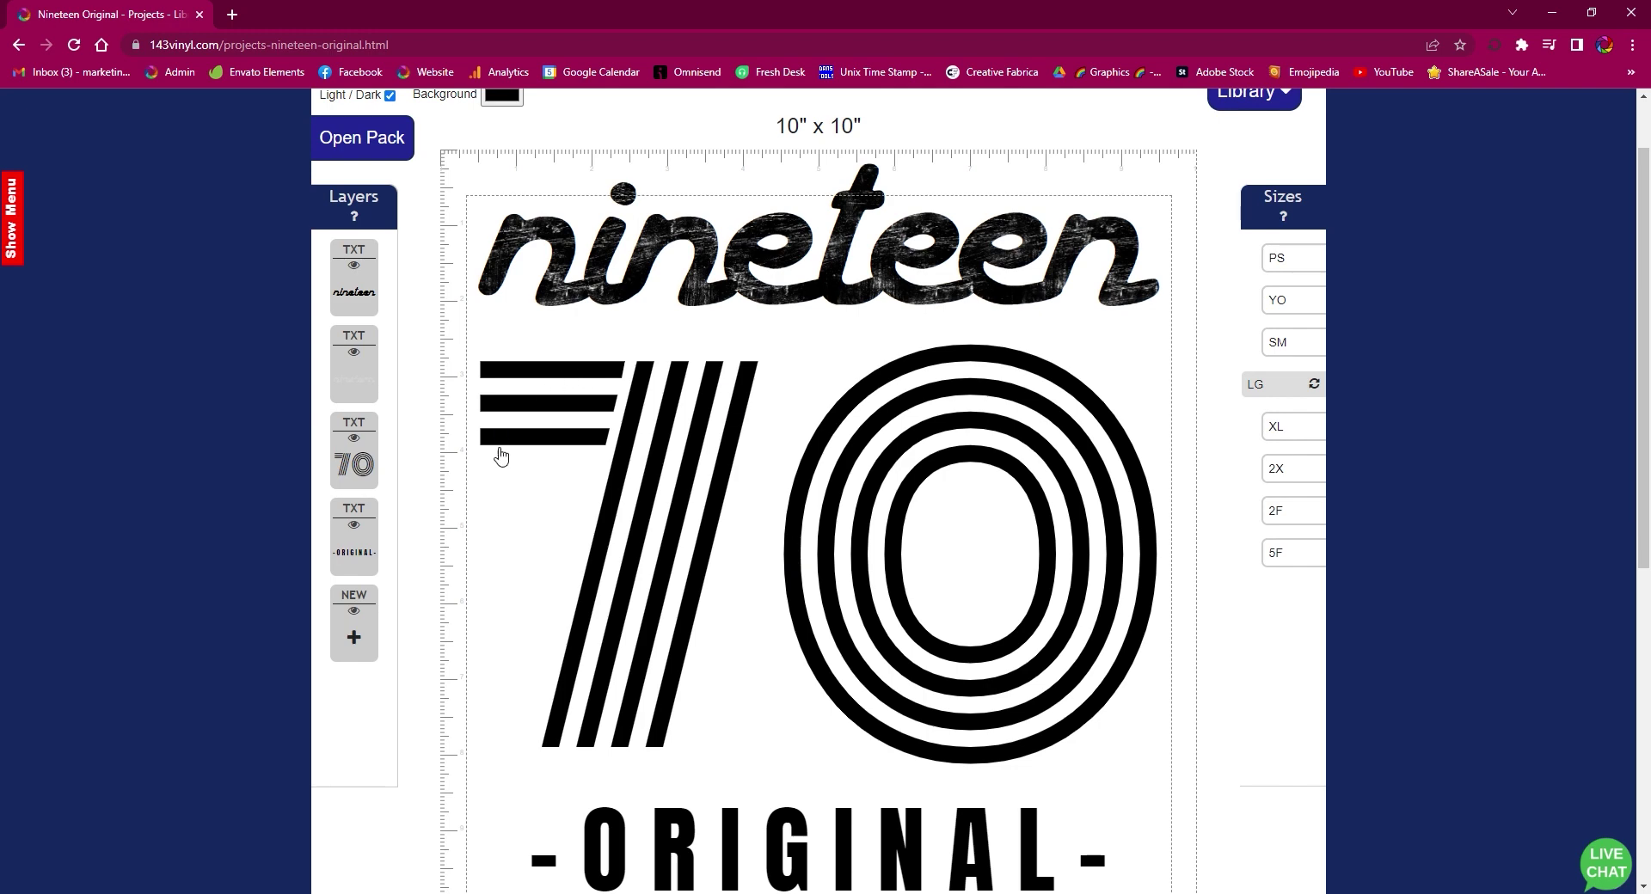
left_click(687, 659)
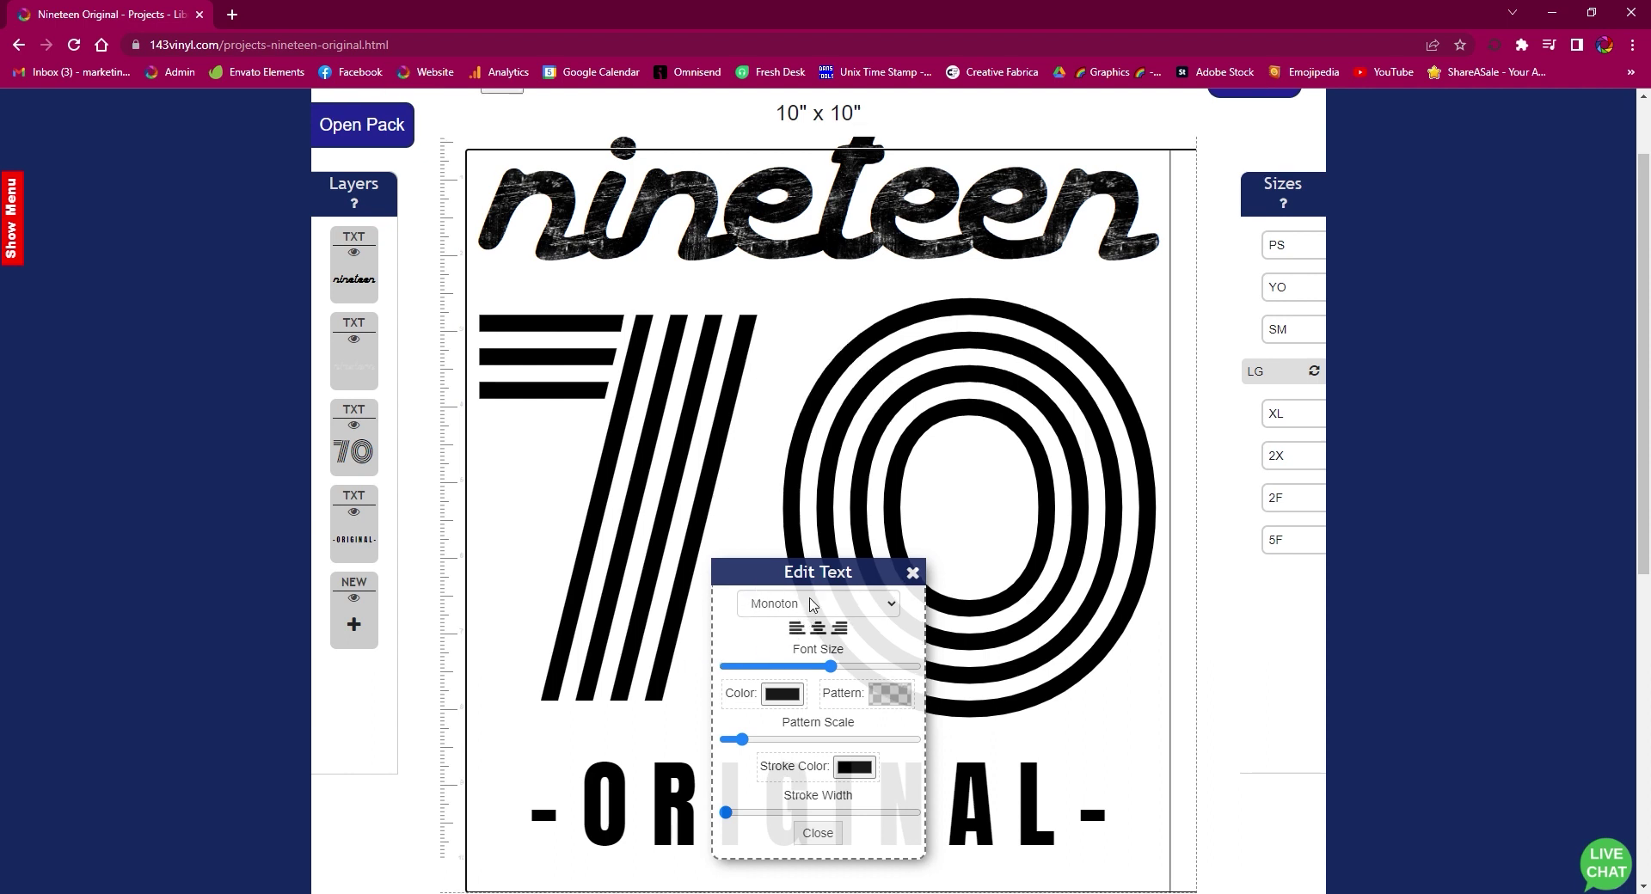
left_click(913, 574)
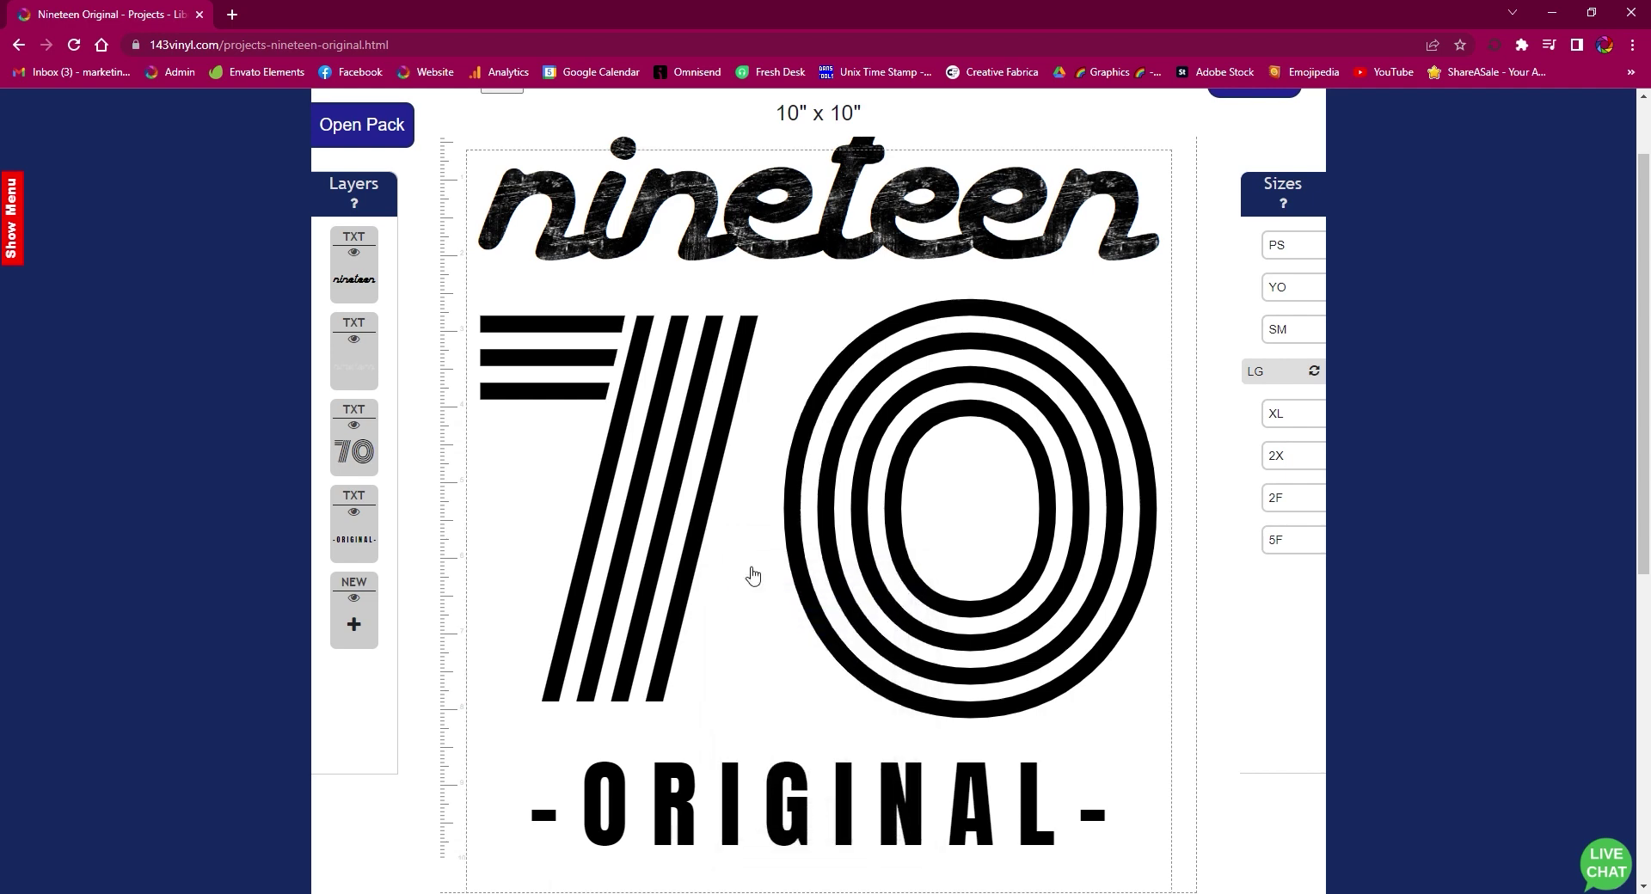
left_click(970, 561)
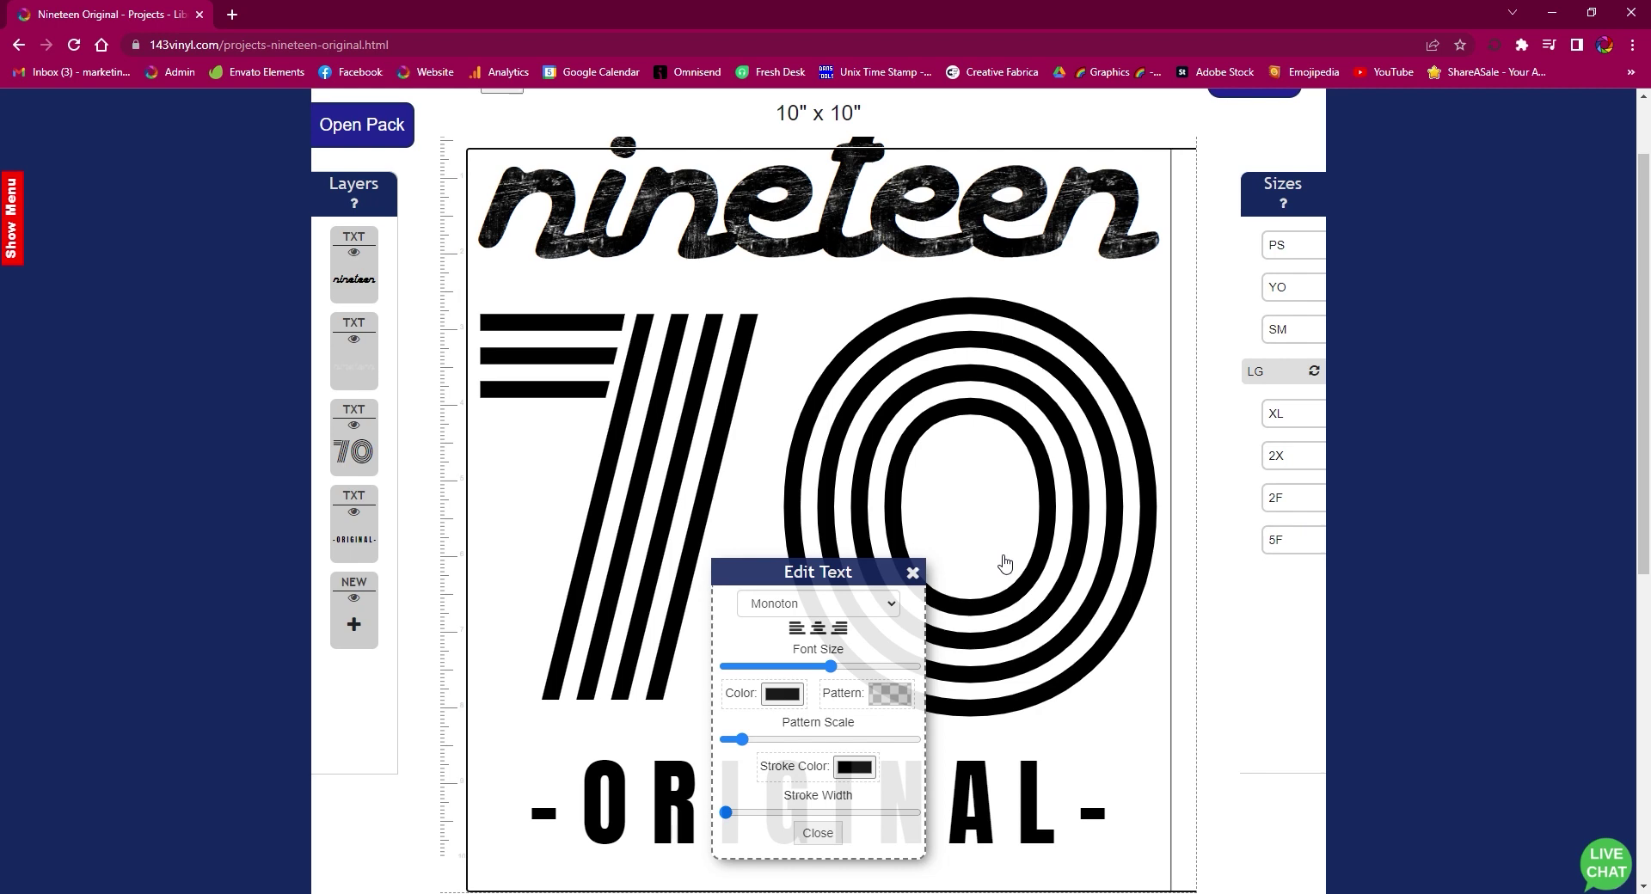
Change the large 70 to 90 and reduce its Font Size slightly
key("BackSpace")
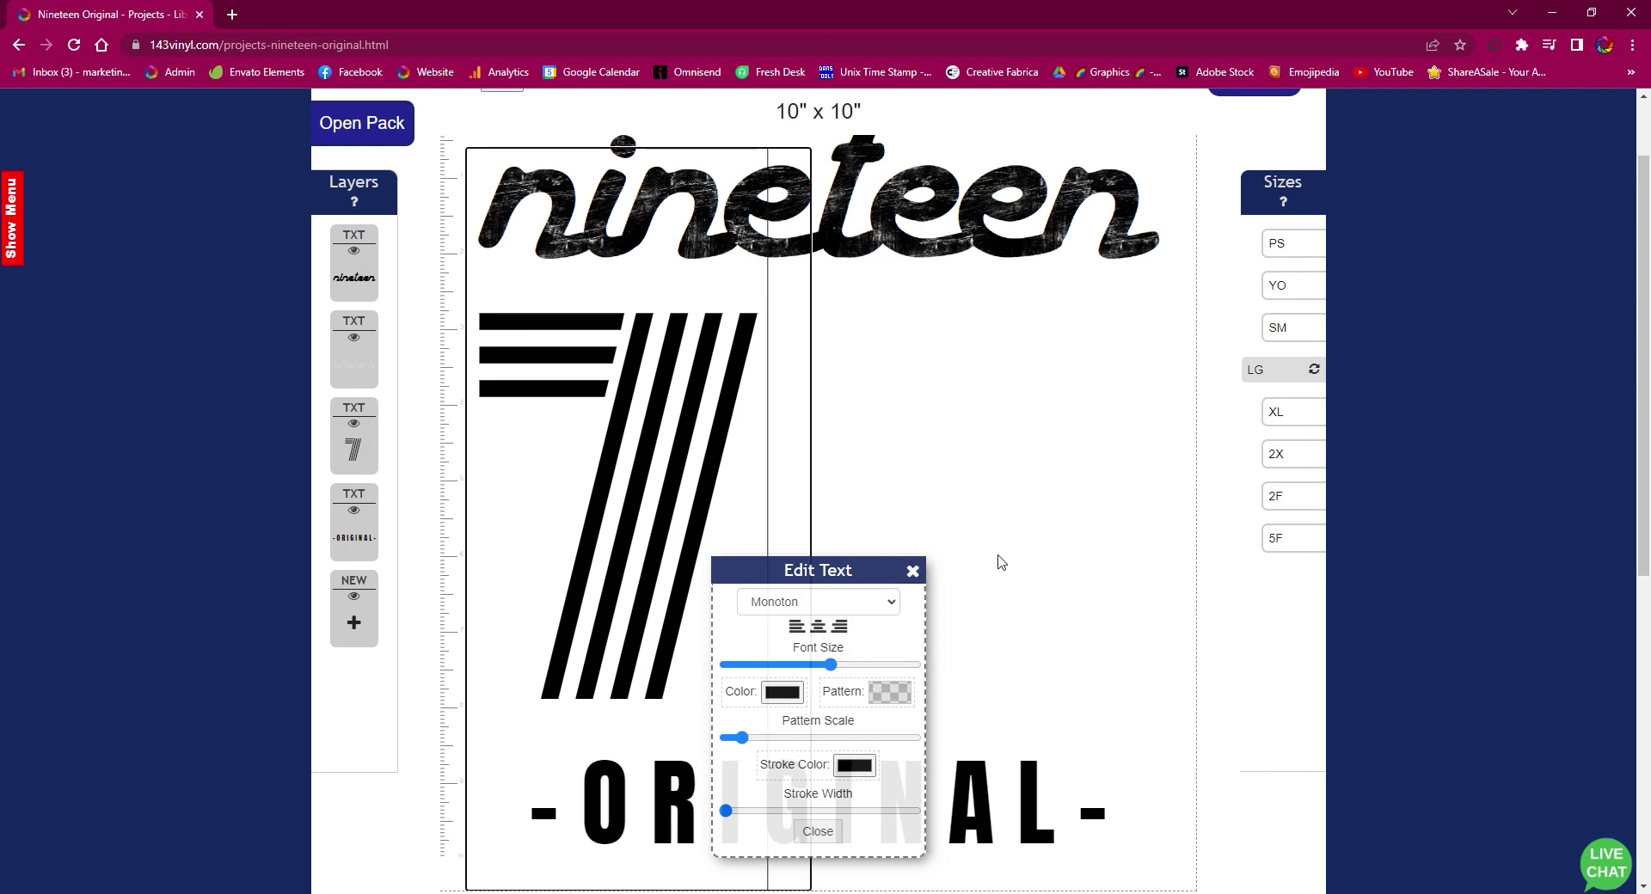
key("BackSpace")
type("90")
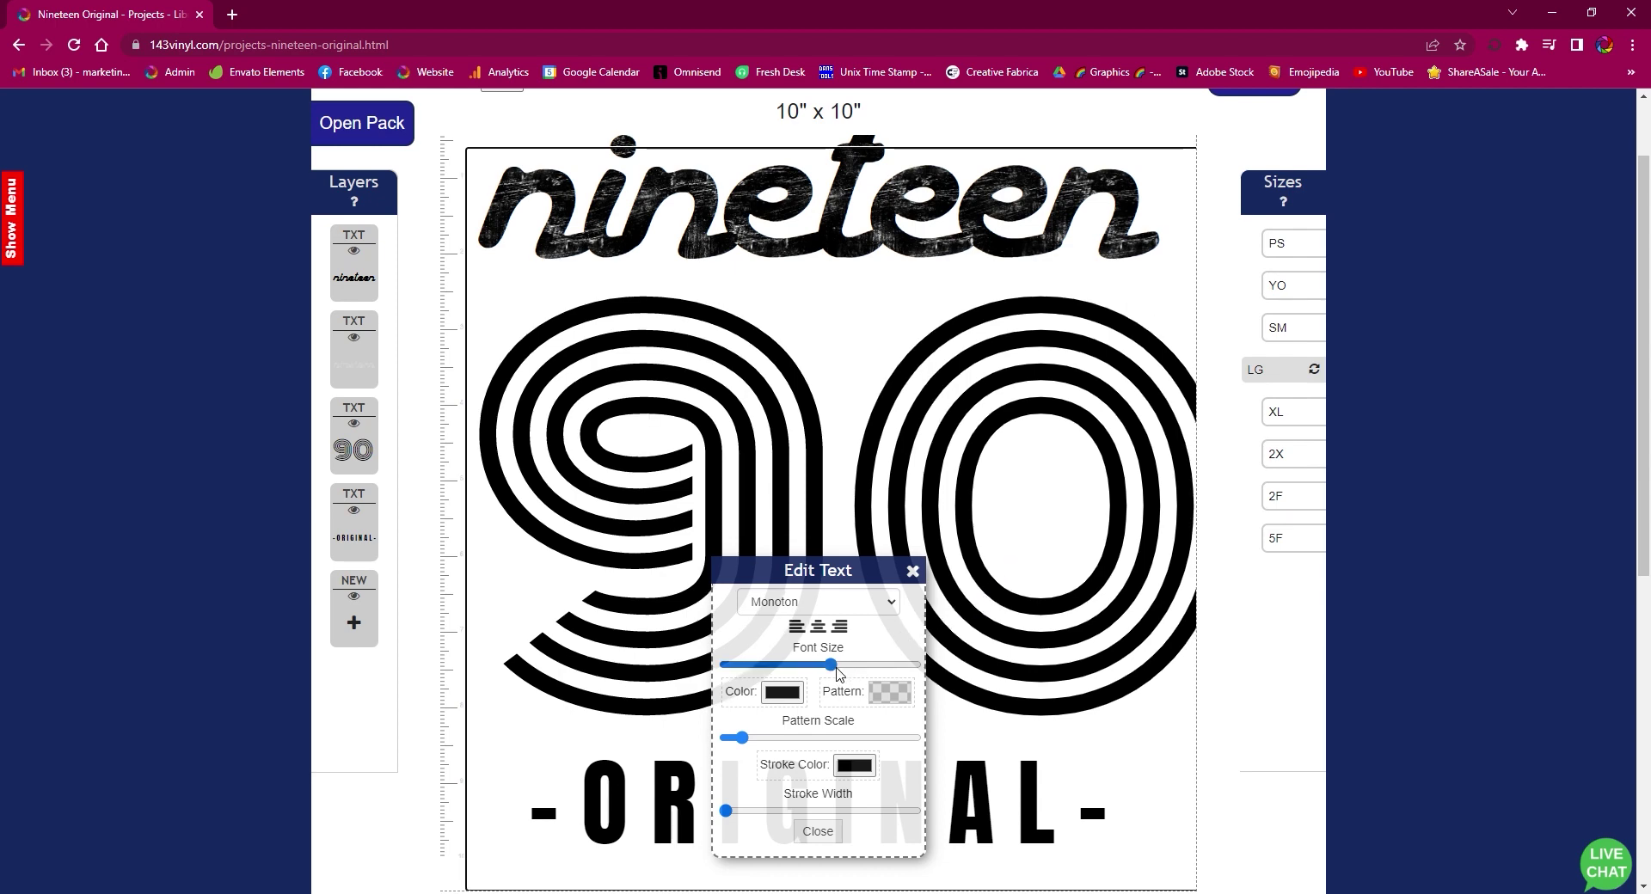
left_click_drag(837, 671, 826, 670)
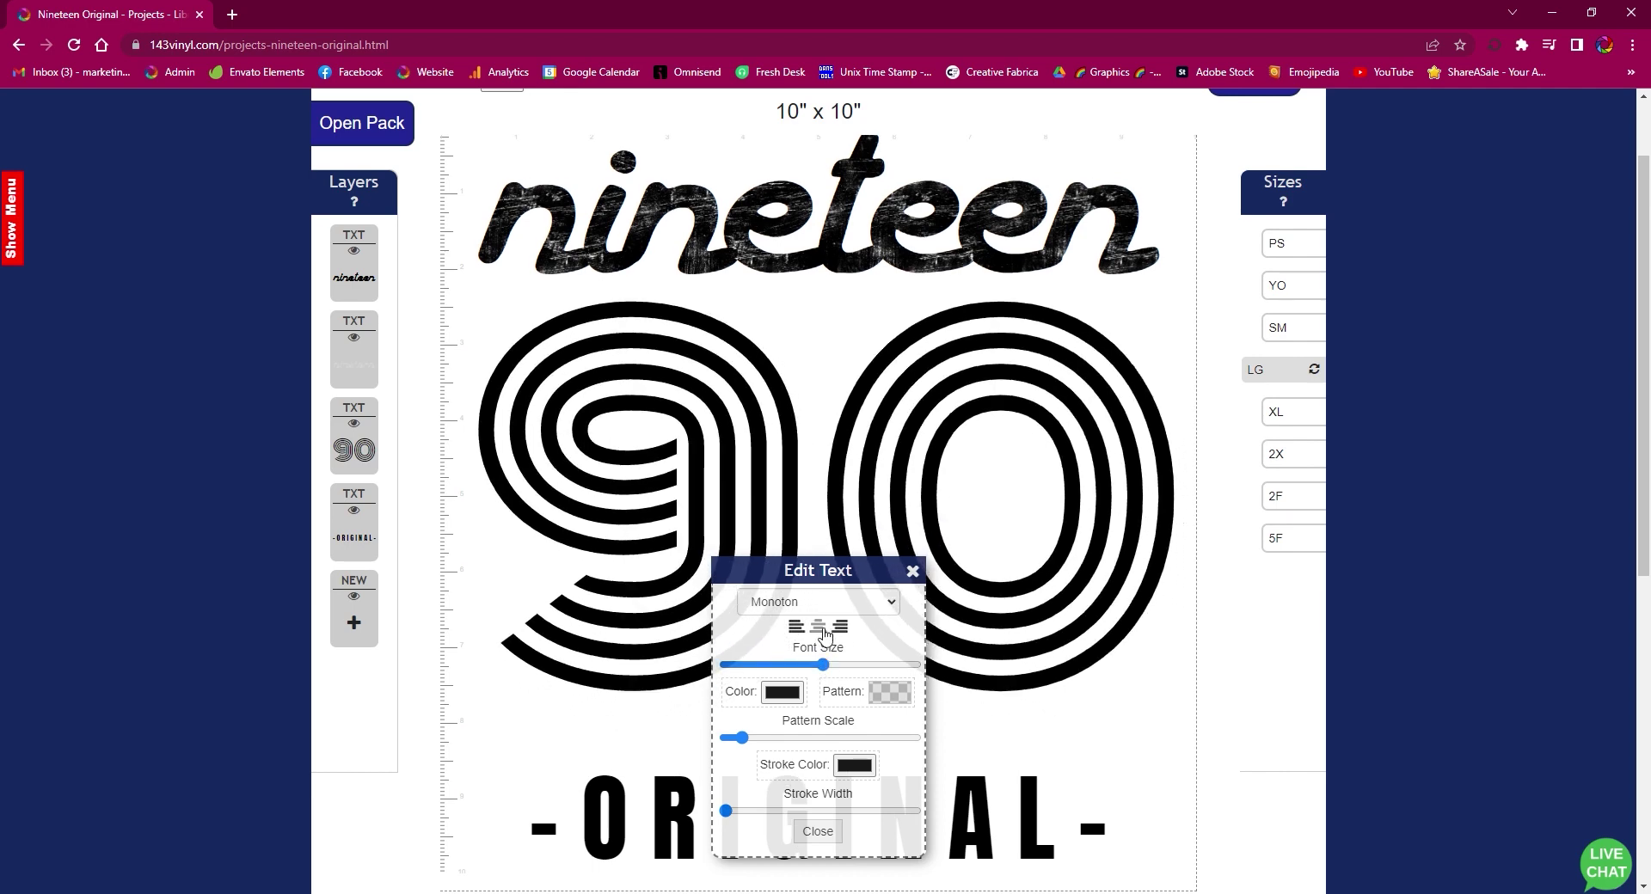
Center-align the 90, recolour it olive green, and scroll the pattern gallery toward rainbow watercolor
left_click(821, 628)
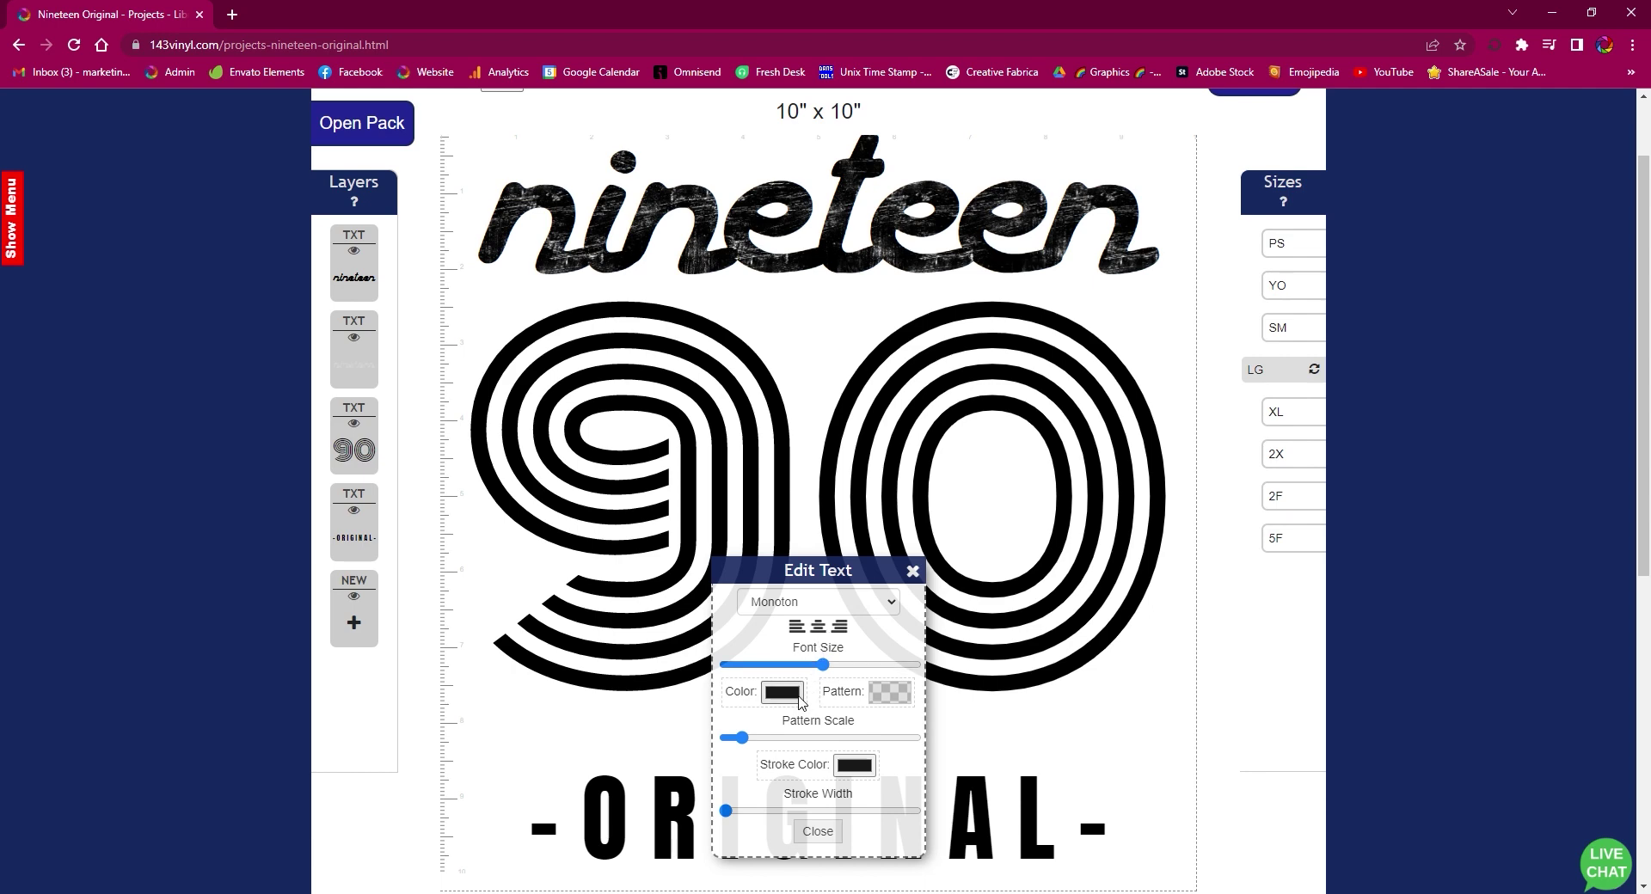
left_click_drag(798, 561, 841, 514)
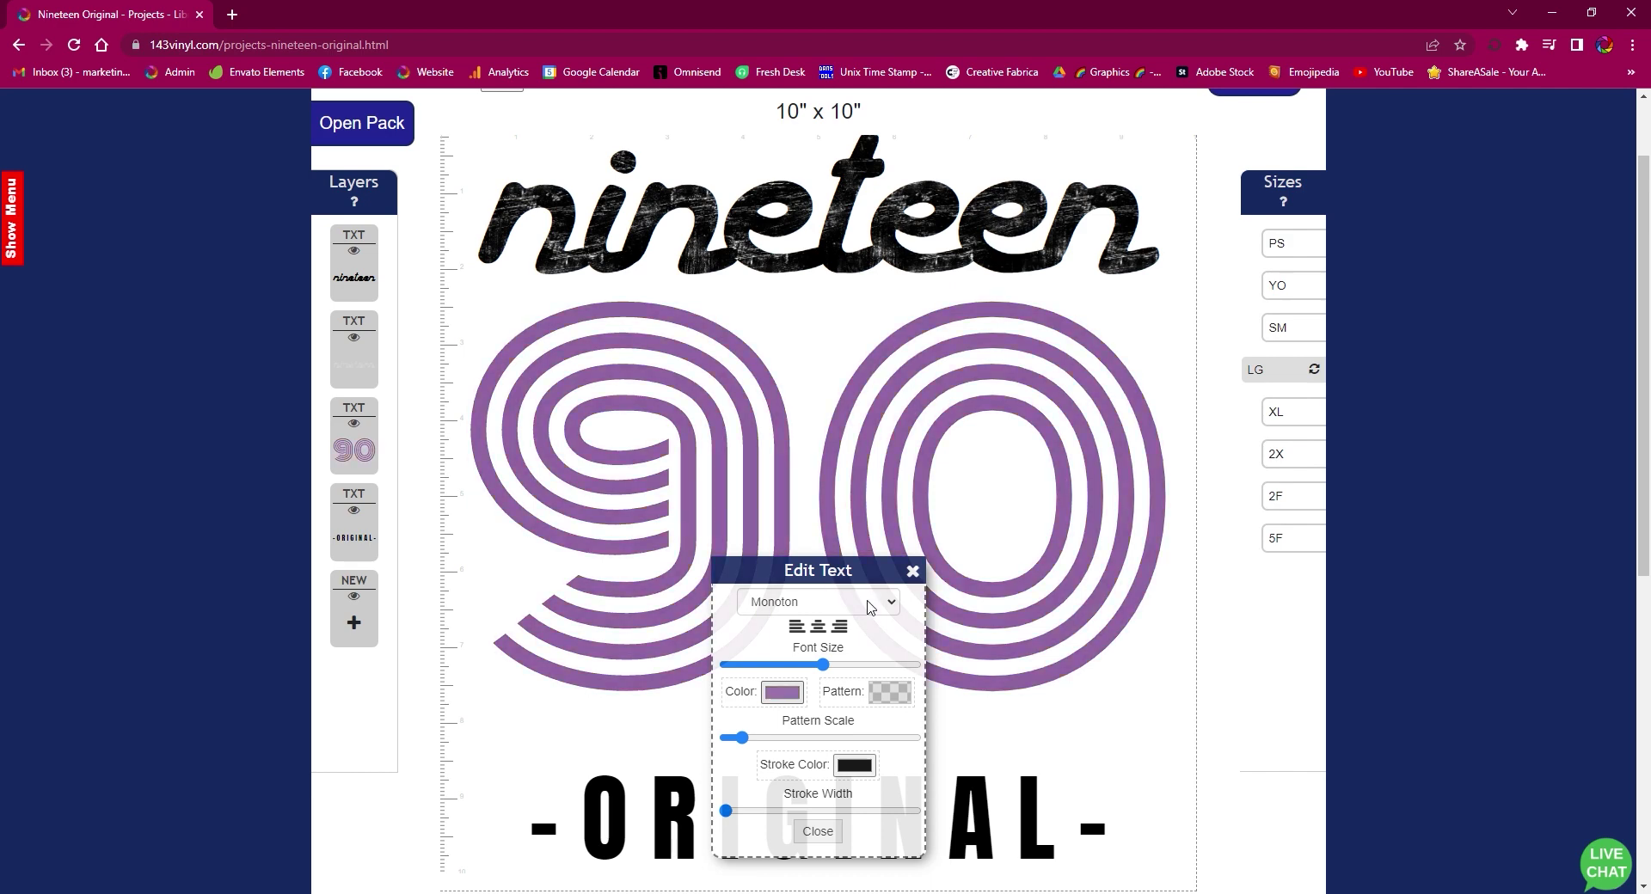
left_click_drag(868, 607, 921, 607)
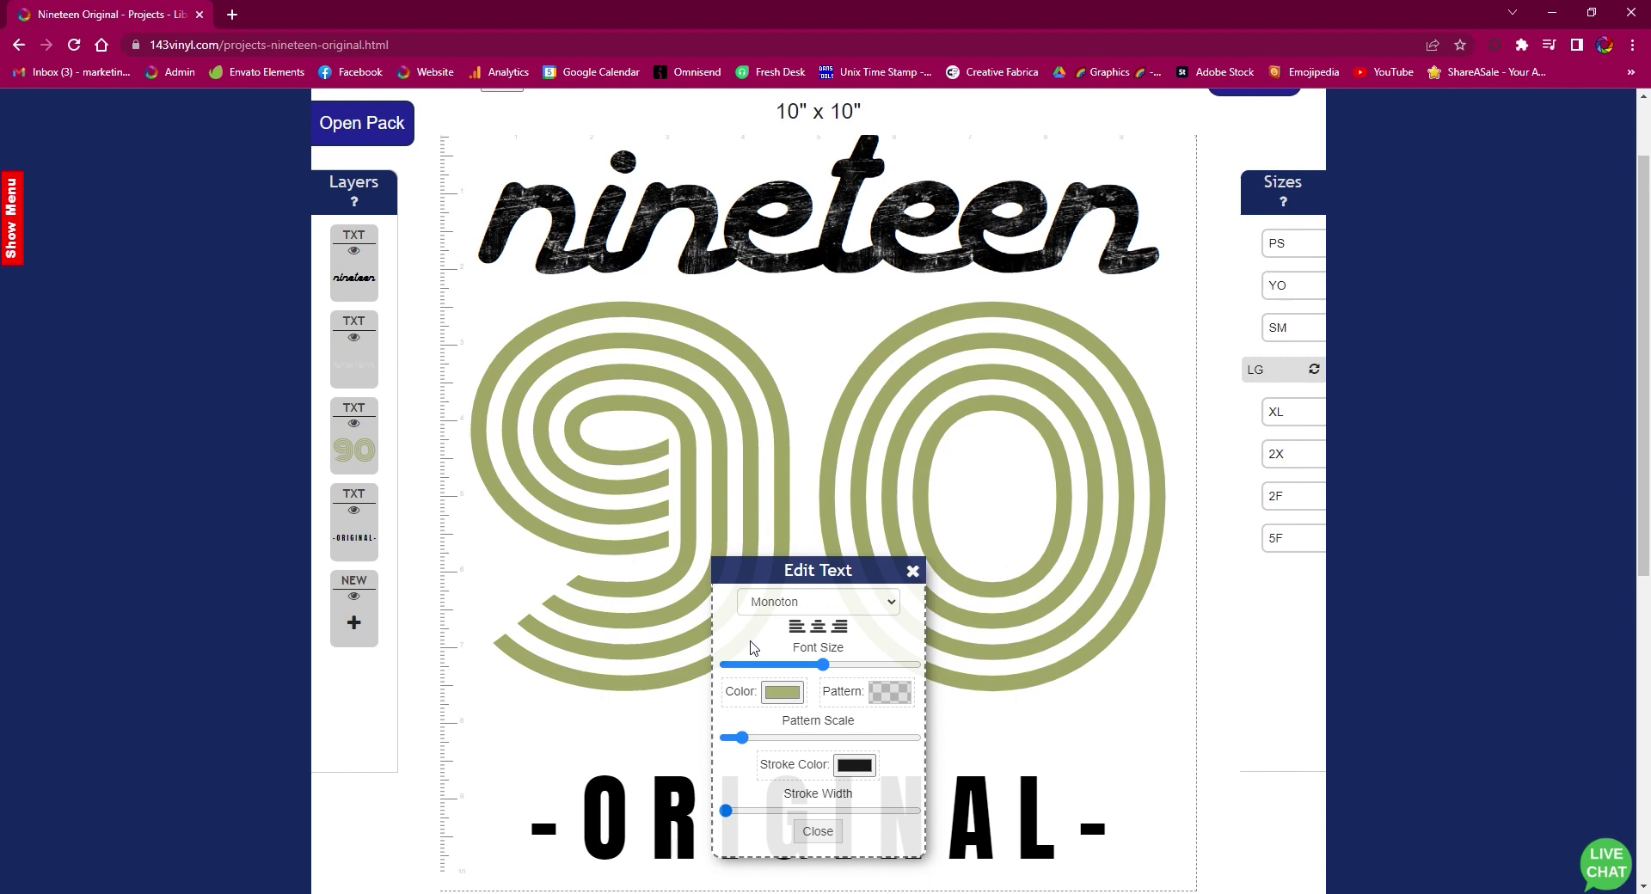
left_click(907, 698)
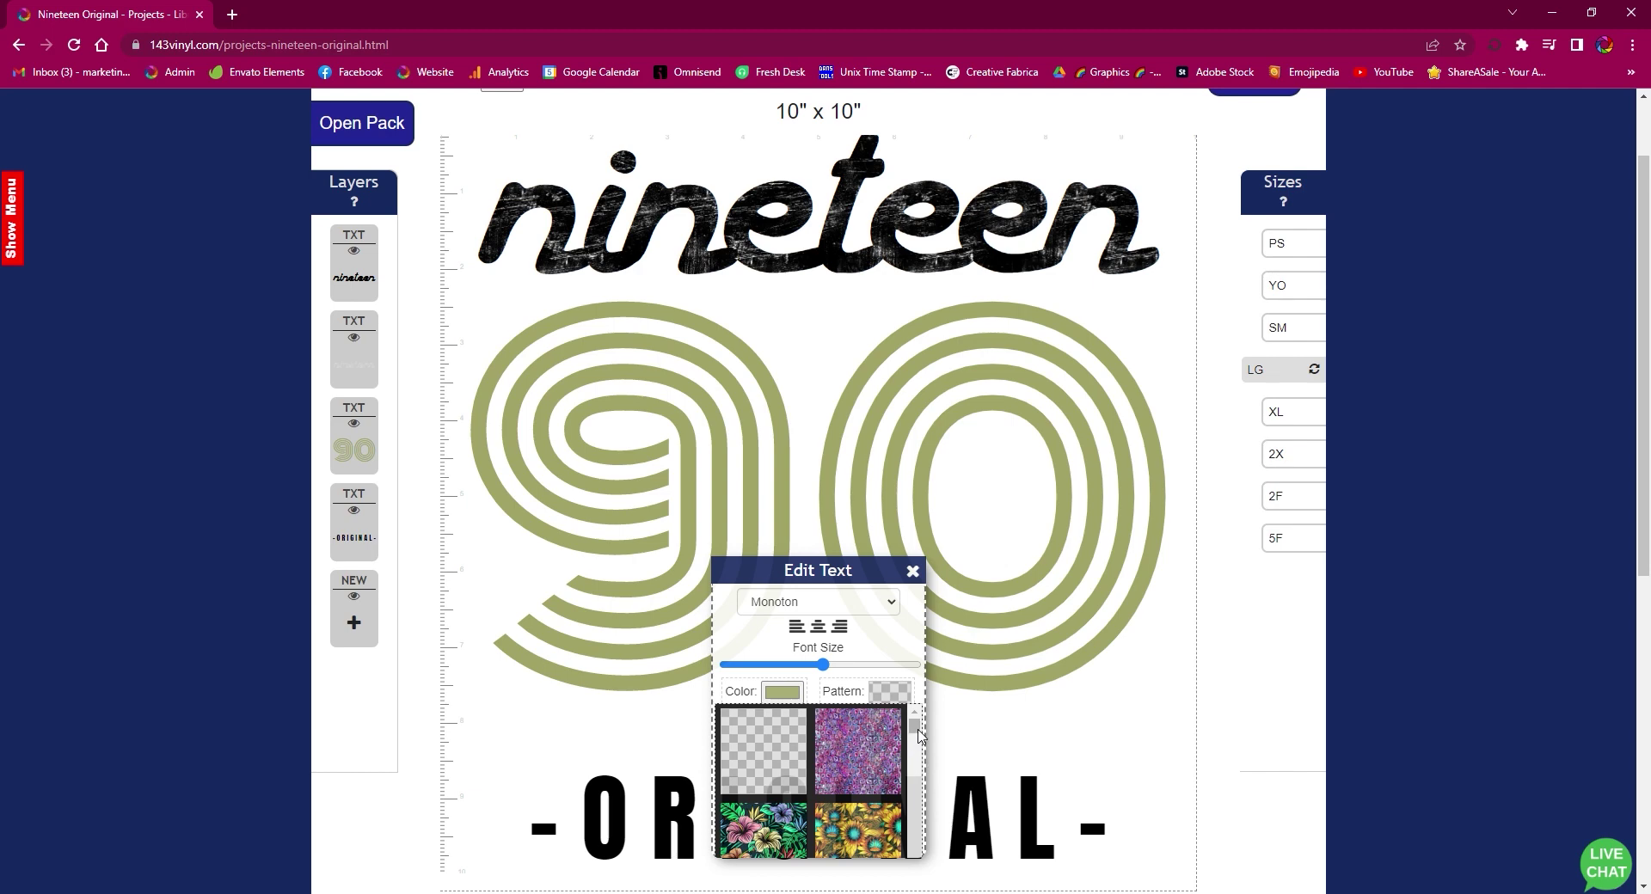
left_click_drag(914, 727, 917, 752)
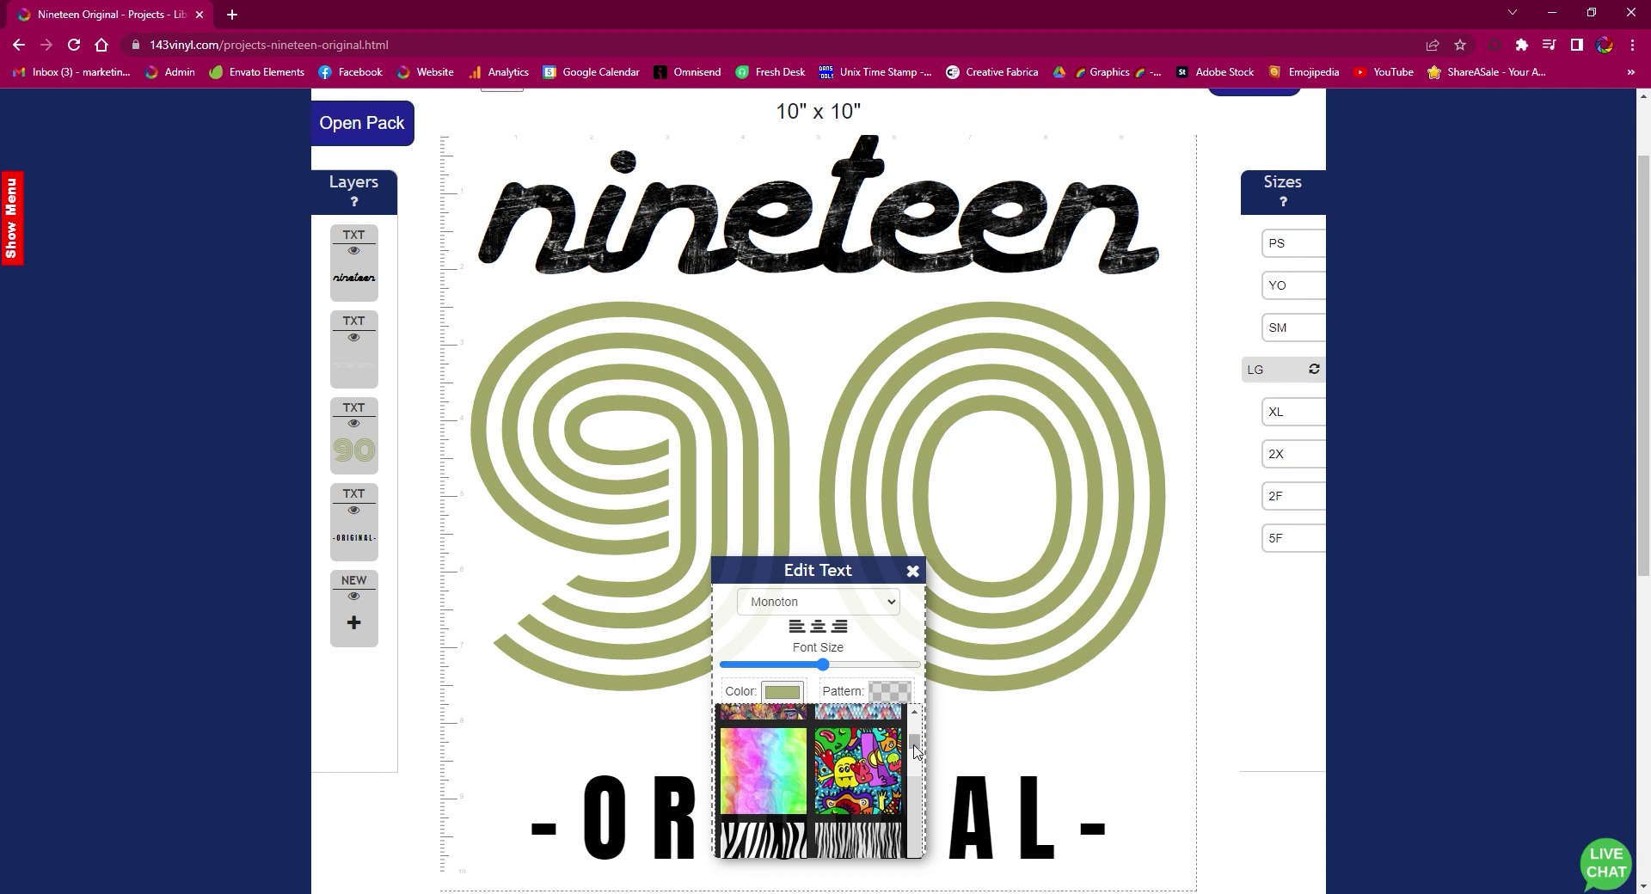
Fill the 90 with rainbow watercolor at moderate Pattern Scale and add a black outline stroke
left_click(746, 780)
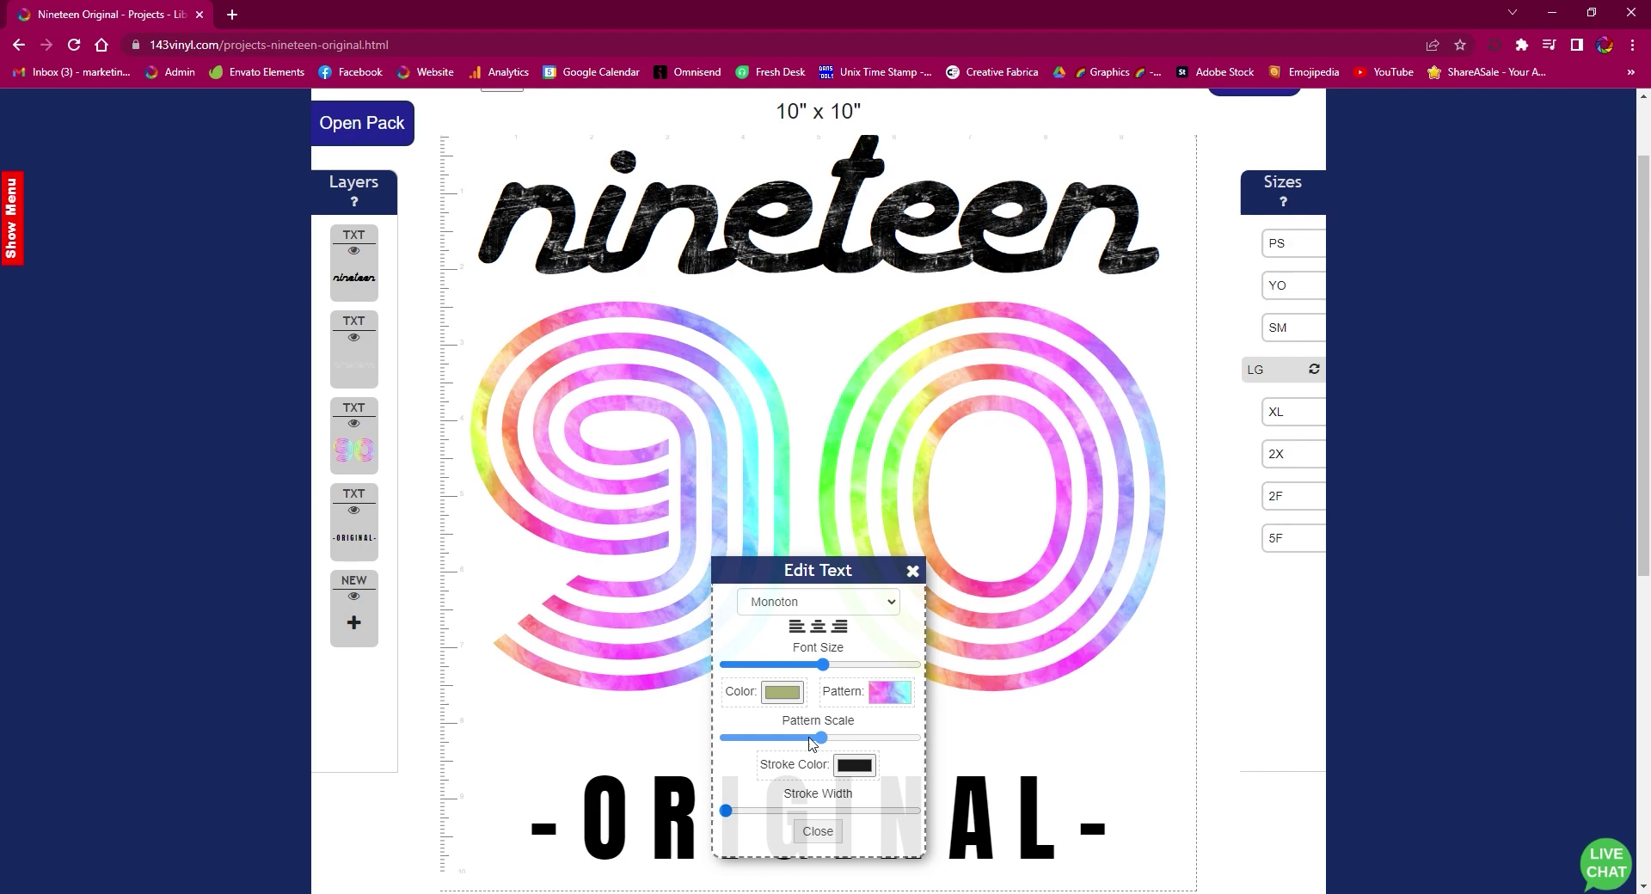
left_click_drag(792, 741, 725, 745)
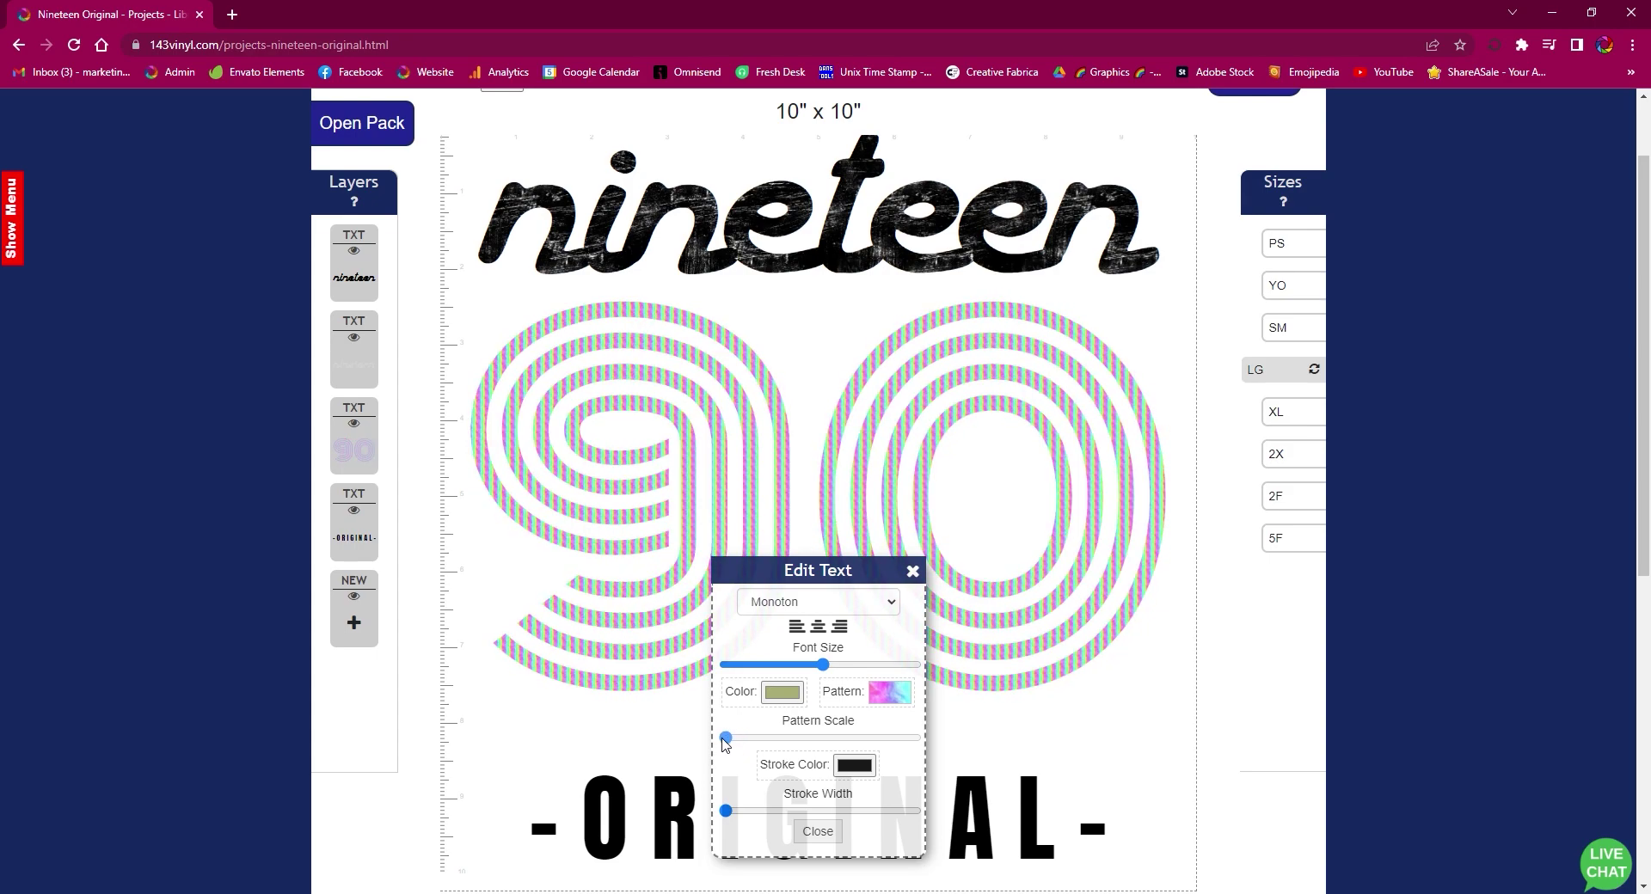
left_click_drag(724, 744, 793, 747)
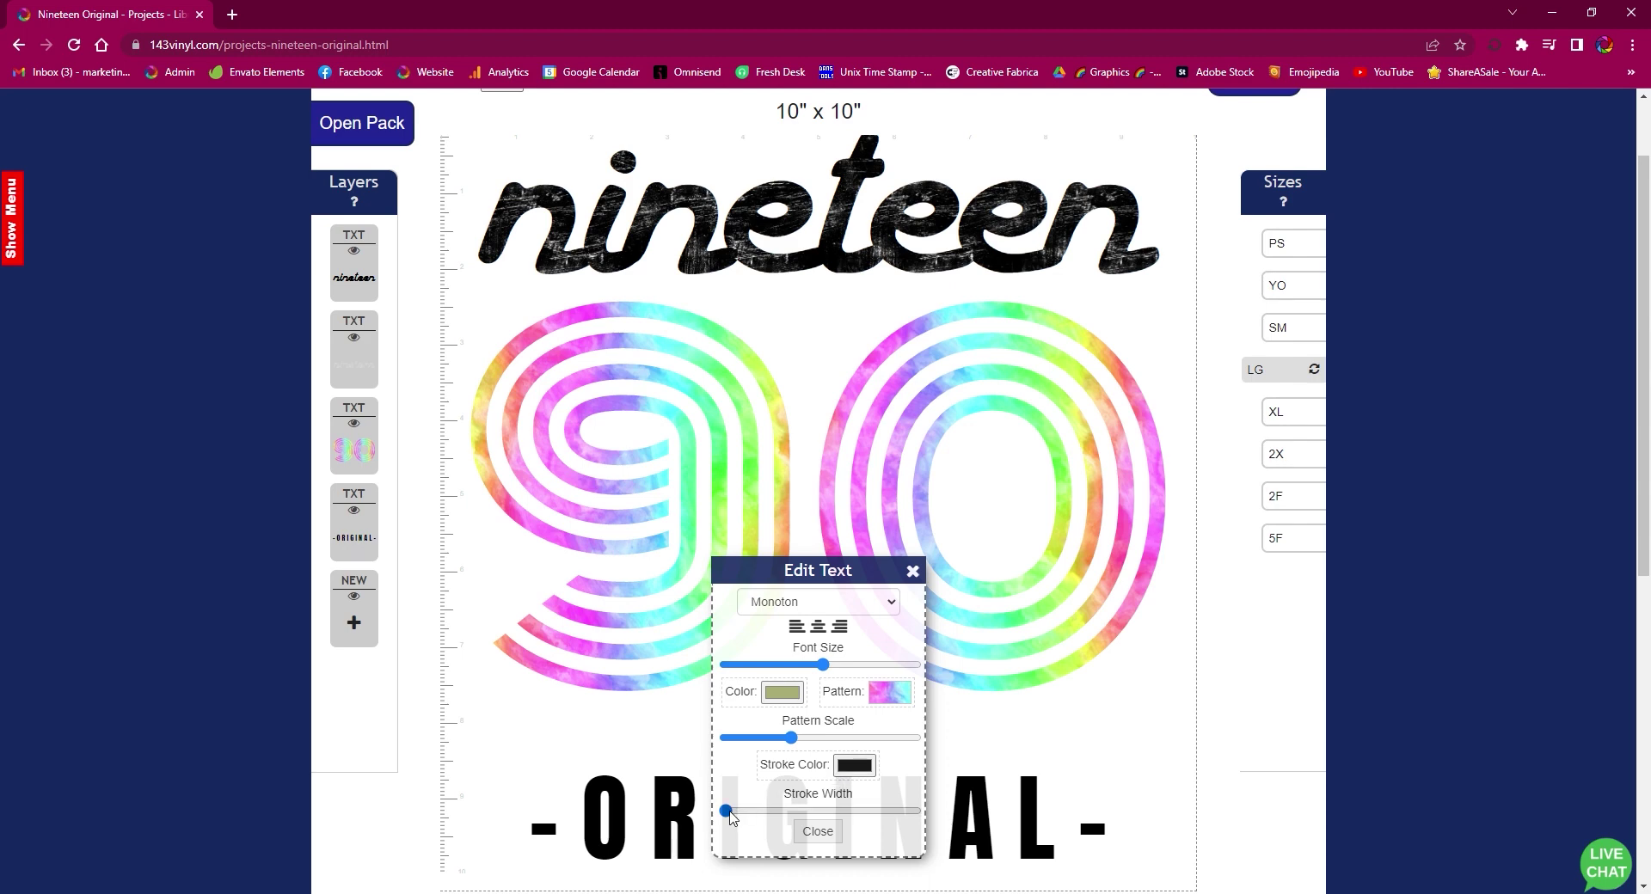
left_click_drag(729, 814, 768, 819)
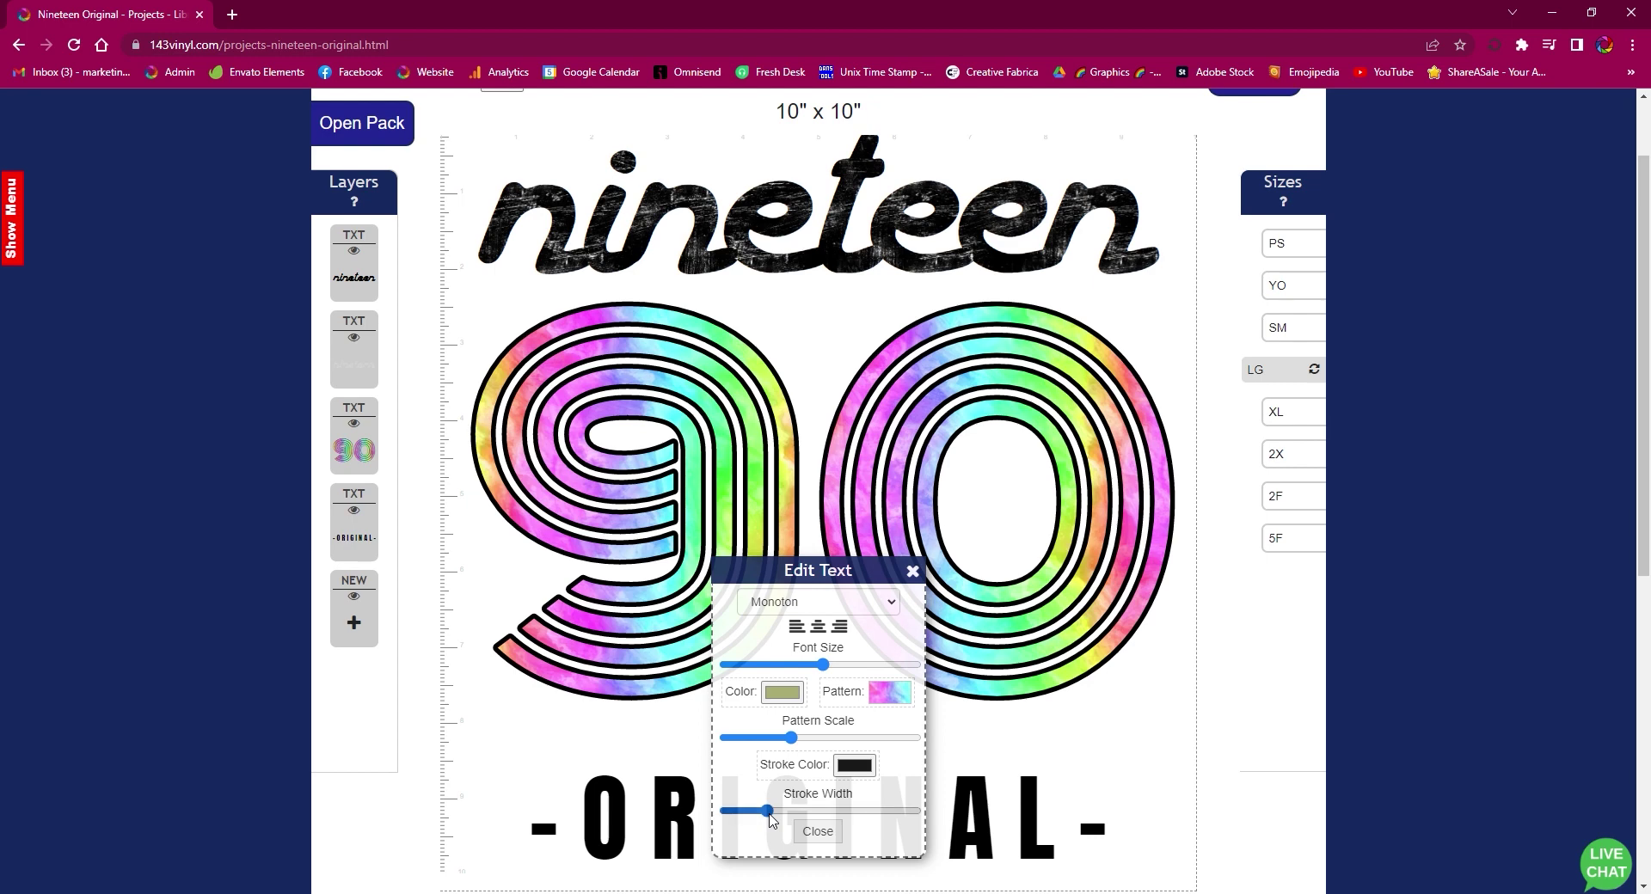
left_click(822, 833)
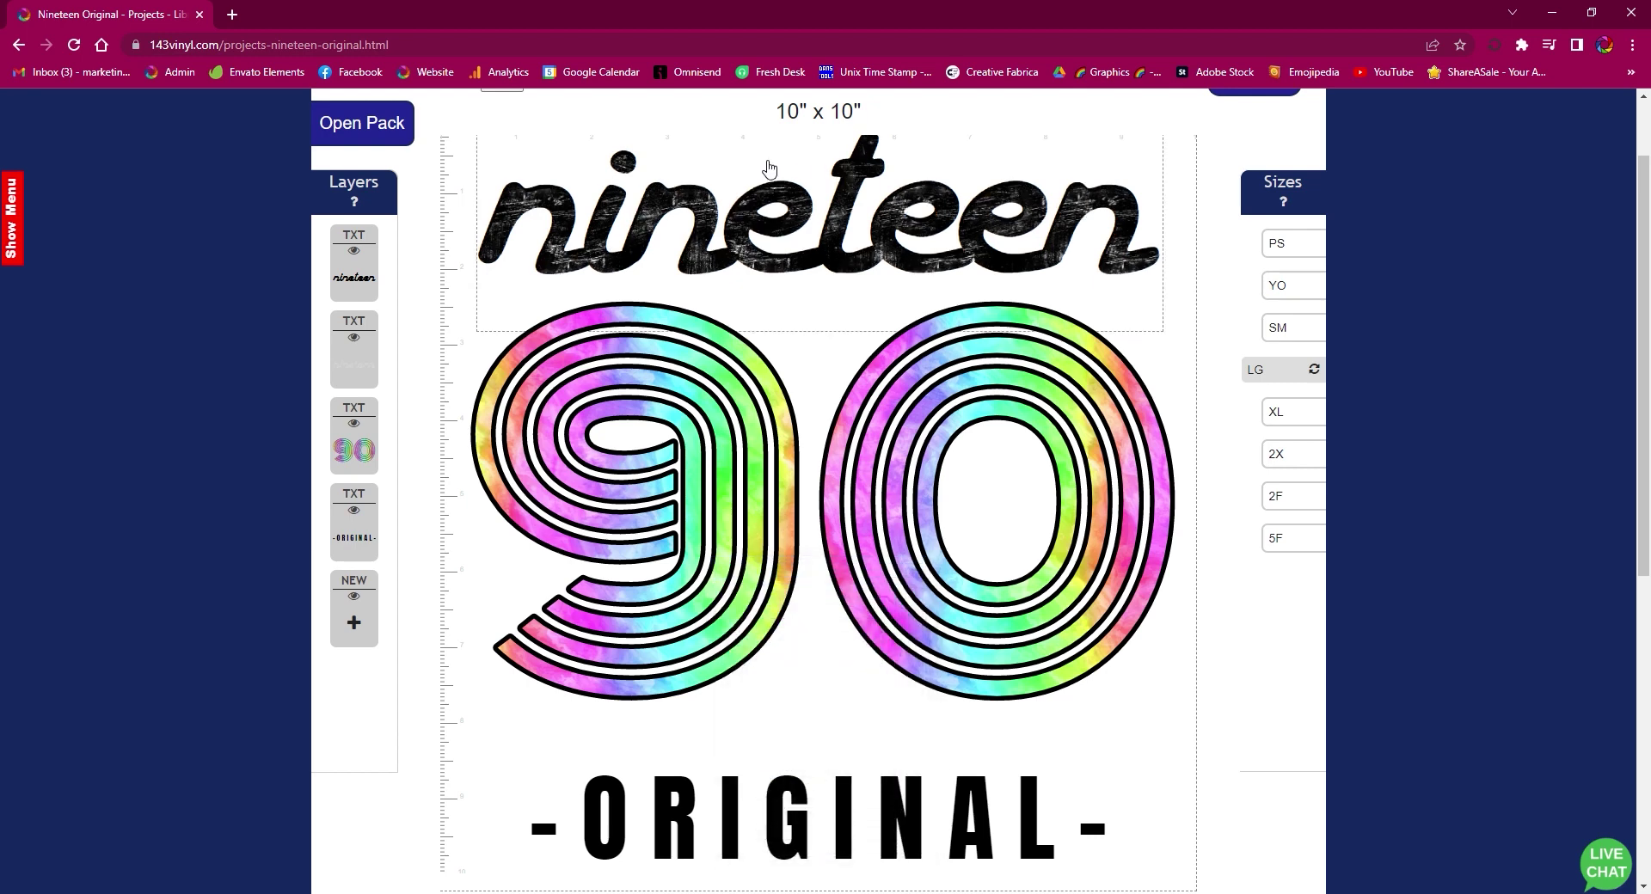
Nudge the nineteen text layer slightly down in its Layer Settings
left_click(354, 265)
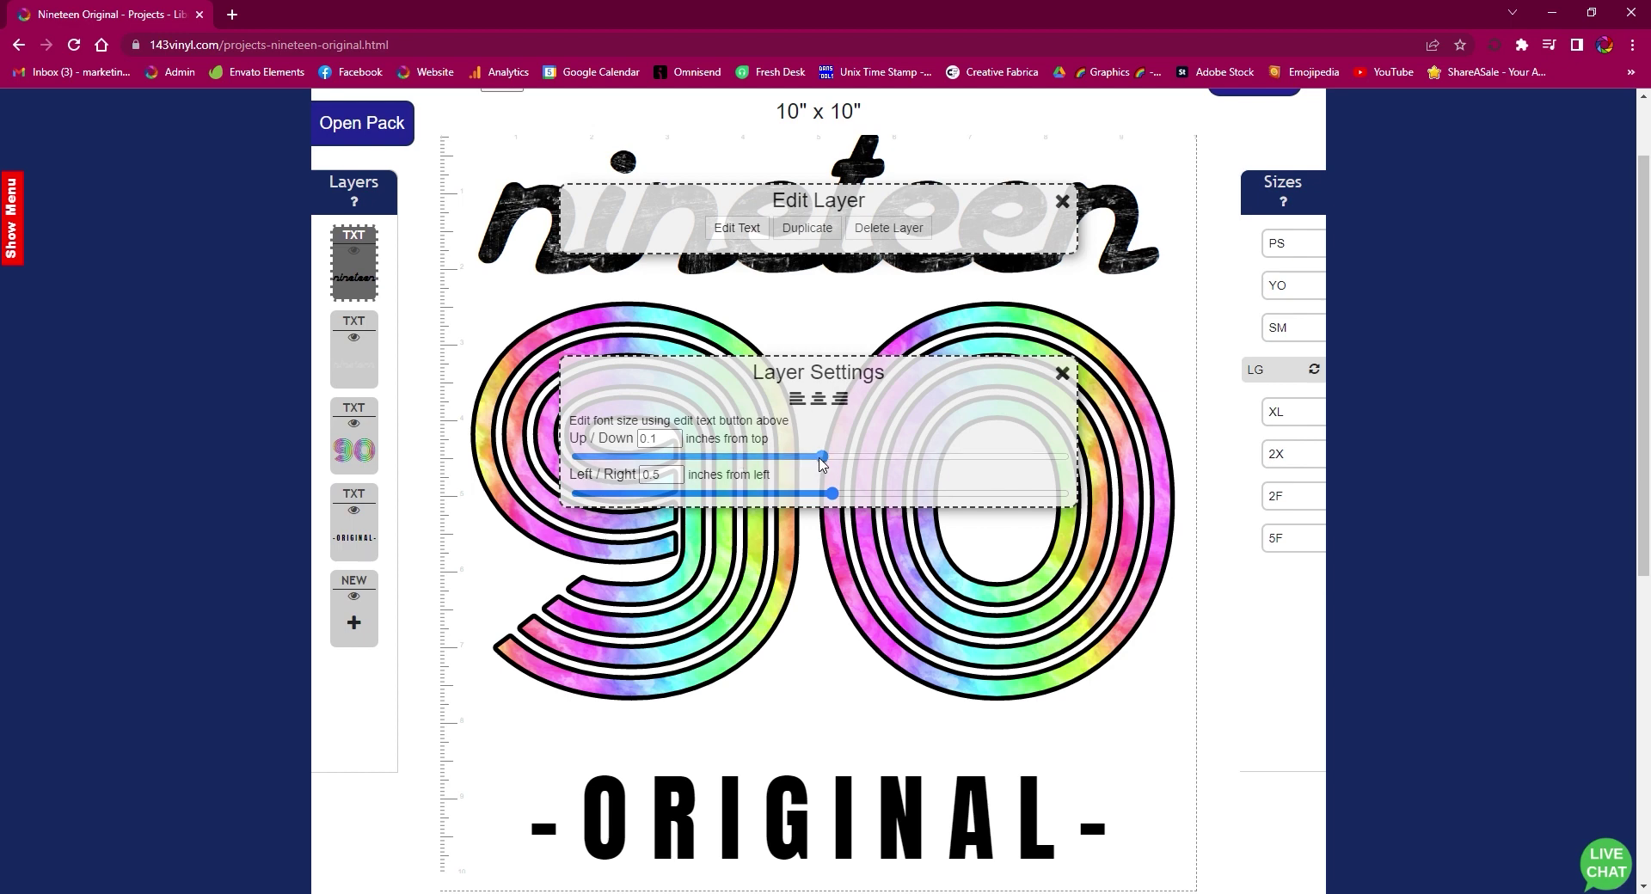
left_click_drag(821, 463, 829, 464)
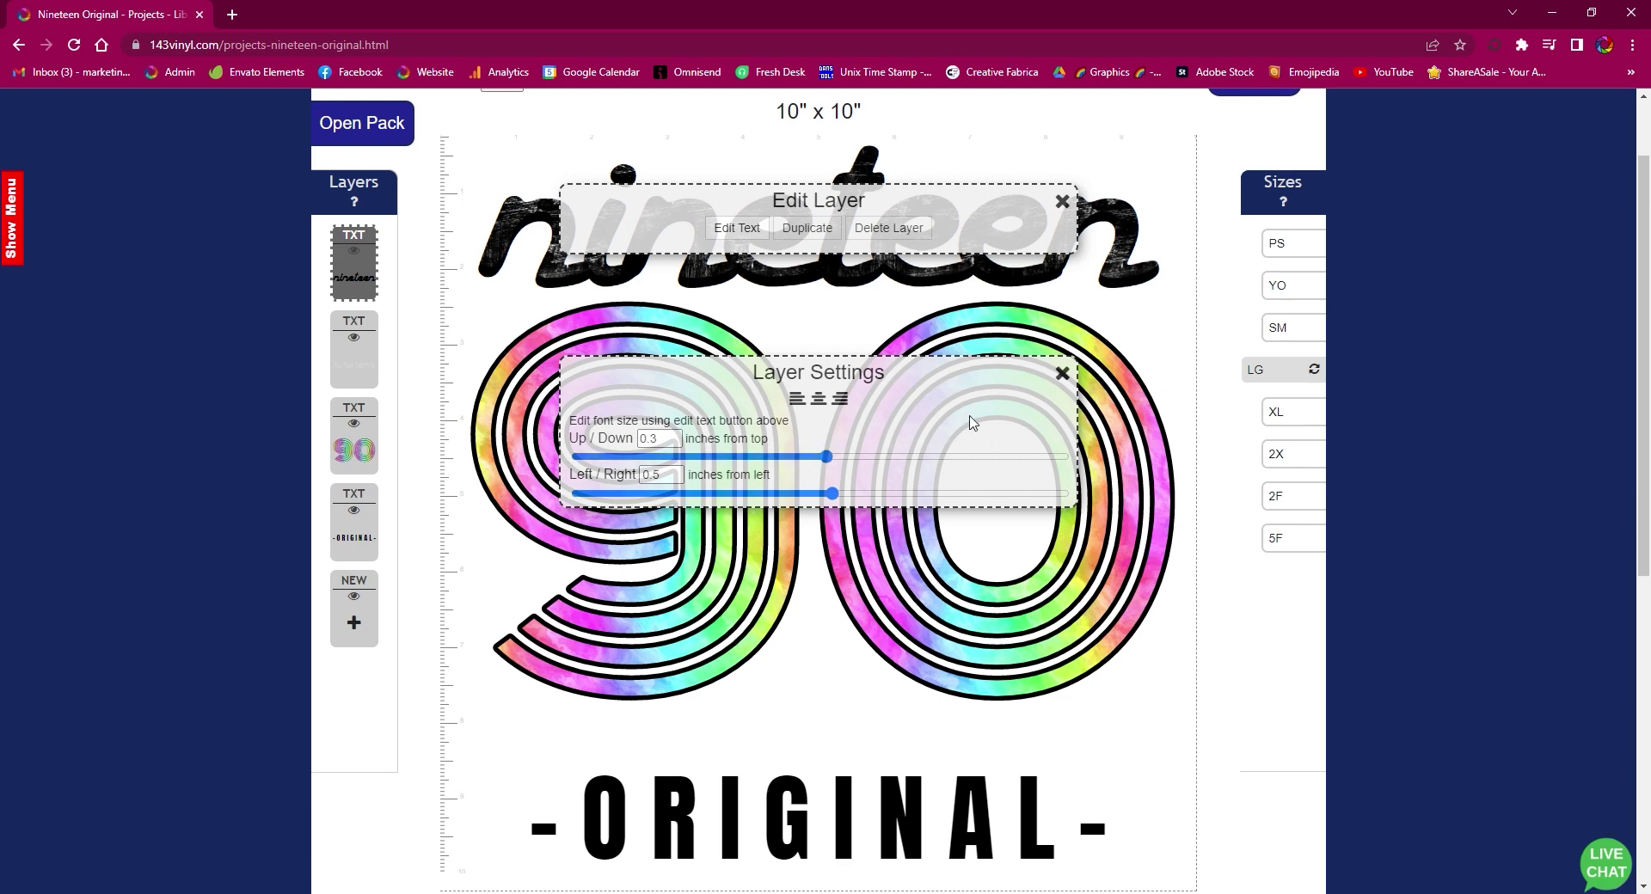
left_click(1063, 373)
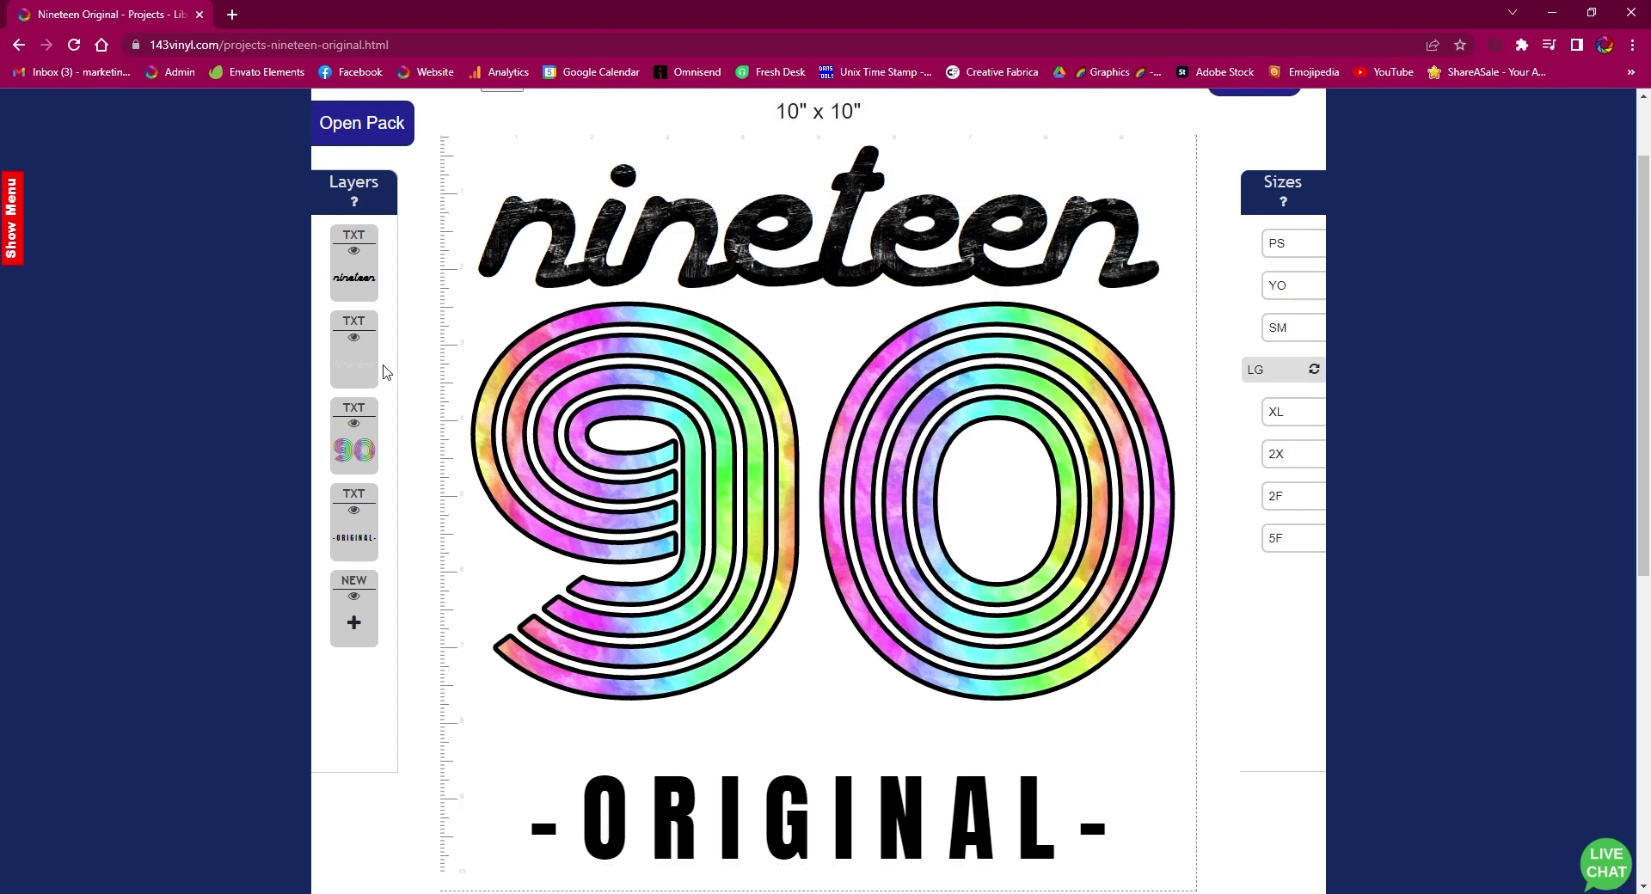
Place the second text layer 0.3 inches from the top and close the layer panels
left_click(365, 370)
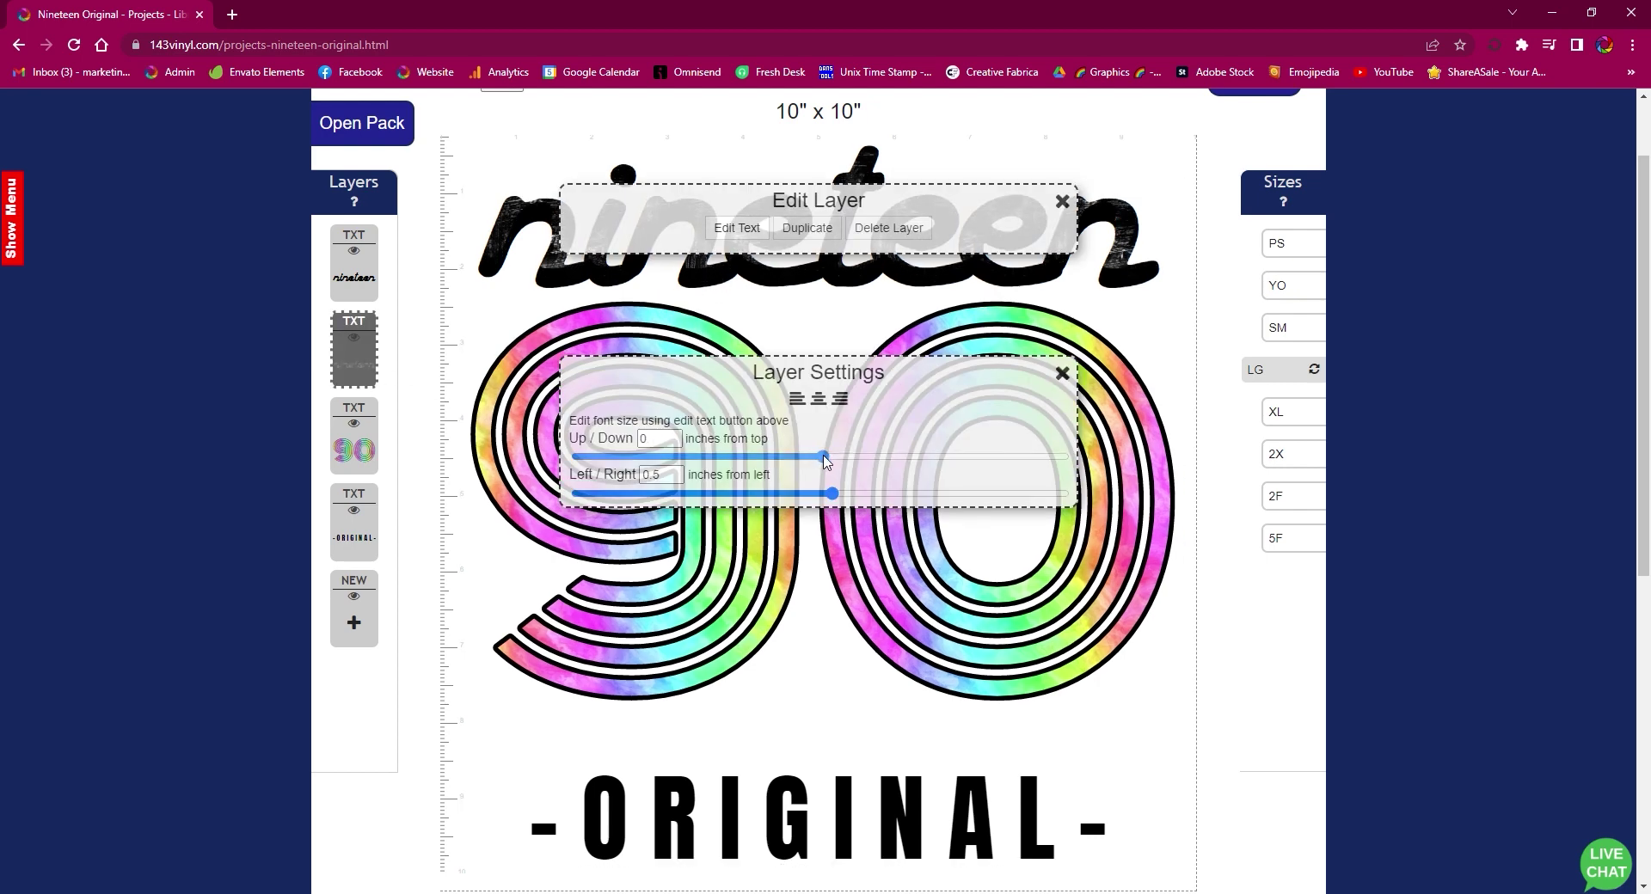
left_click(826, 459)
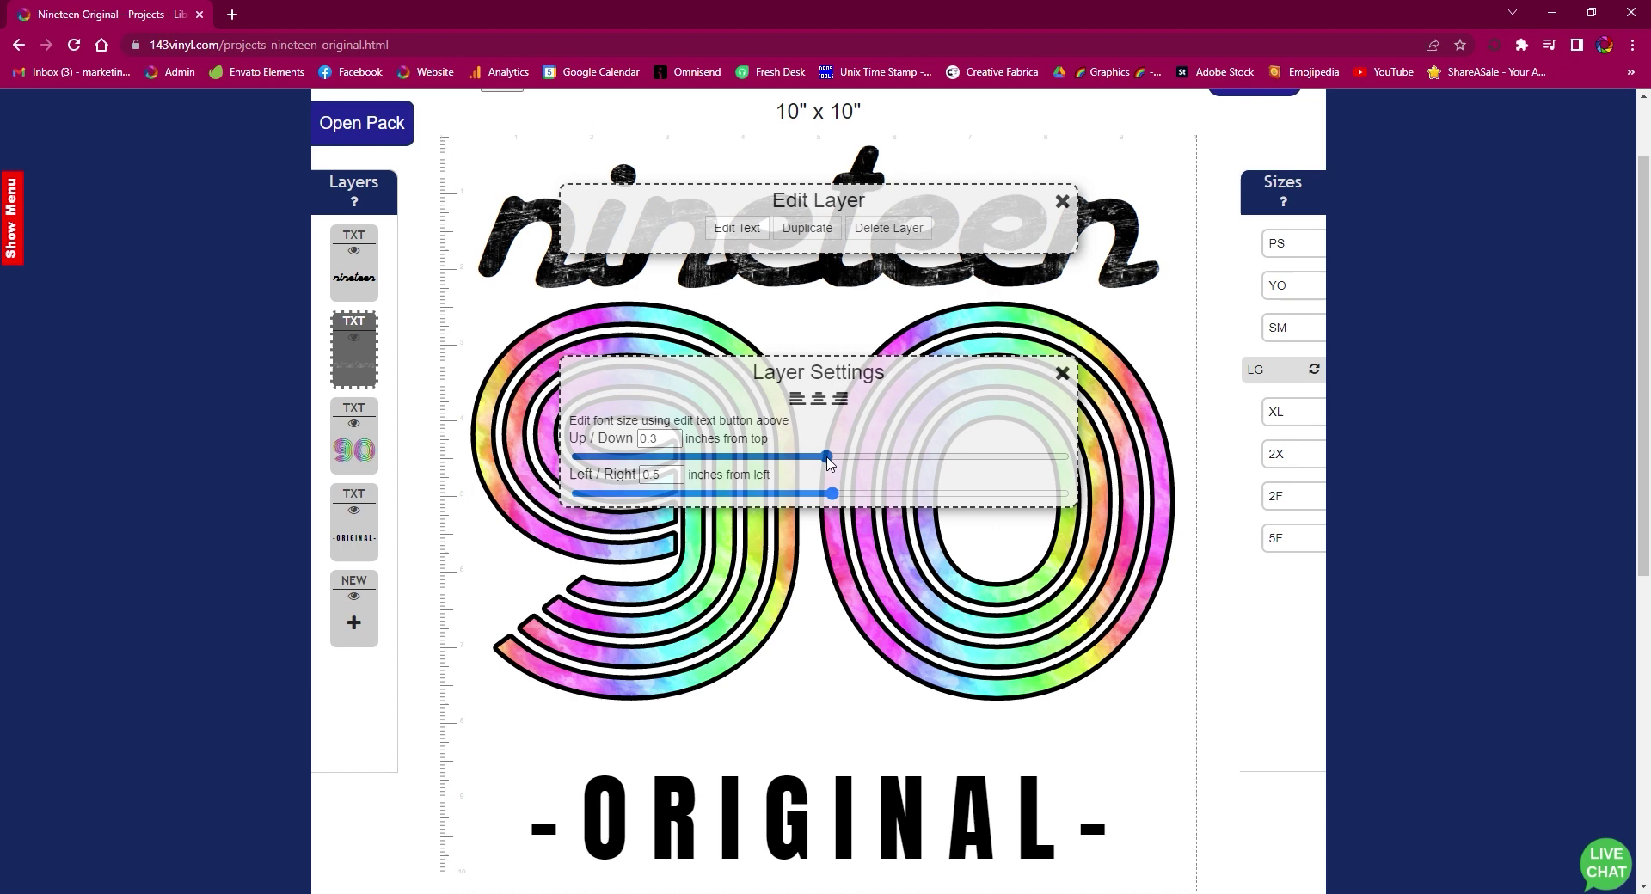
left_click(1063, 373)
left_click(368, 283)
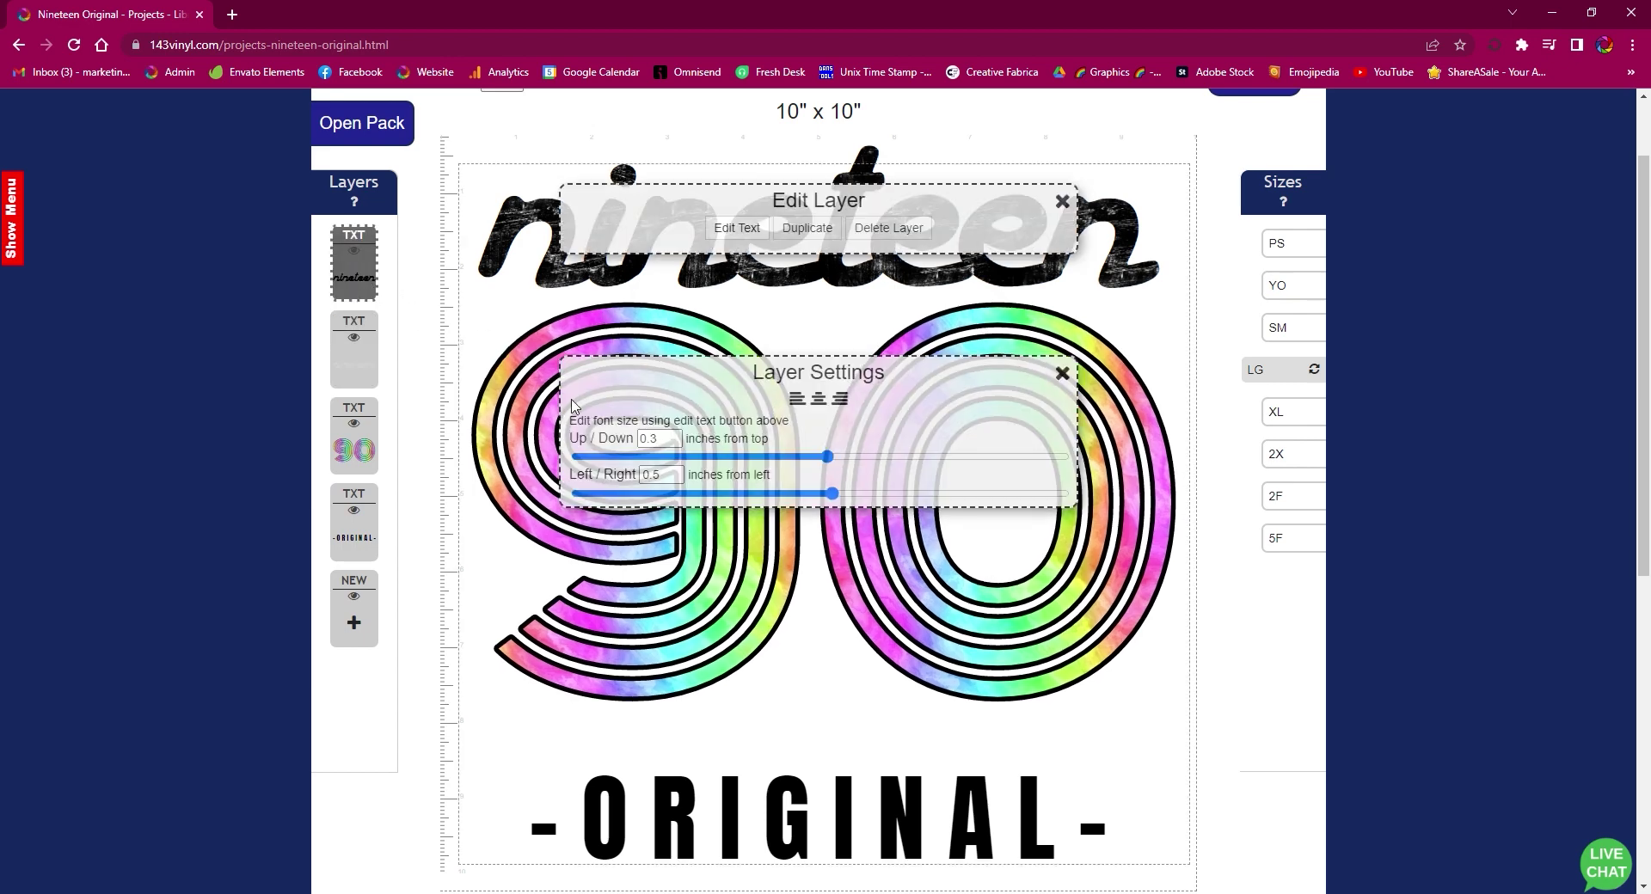
left_click(1063, 374)
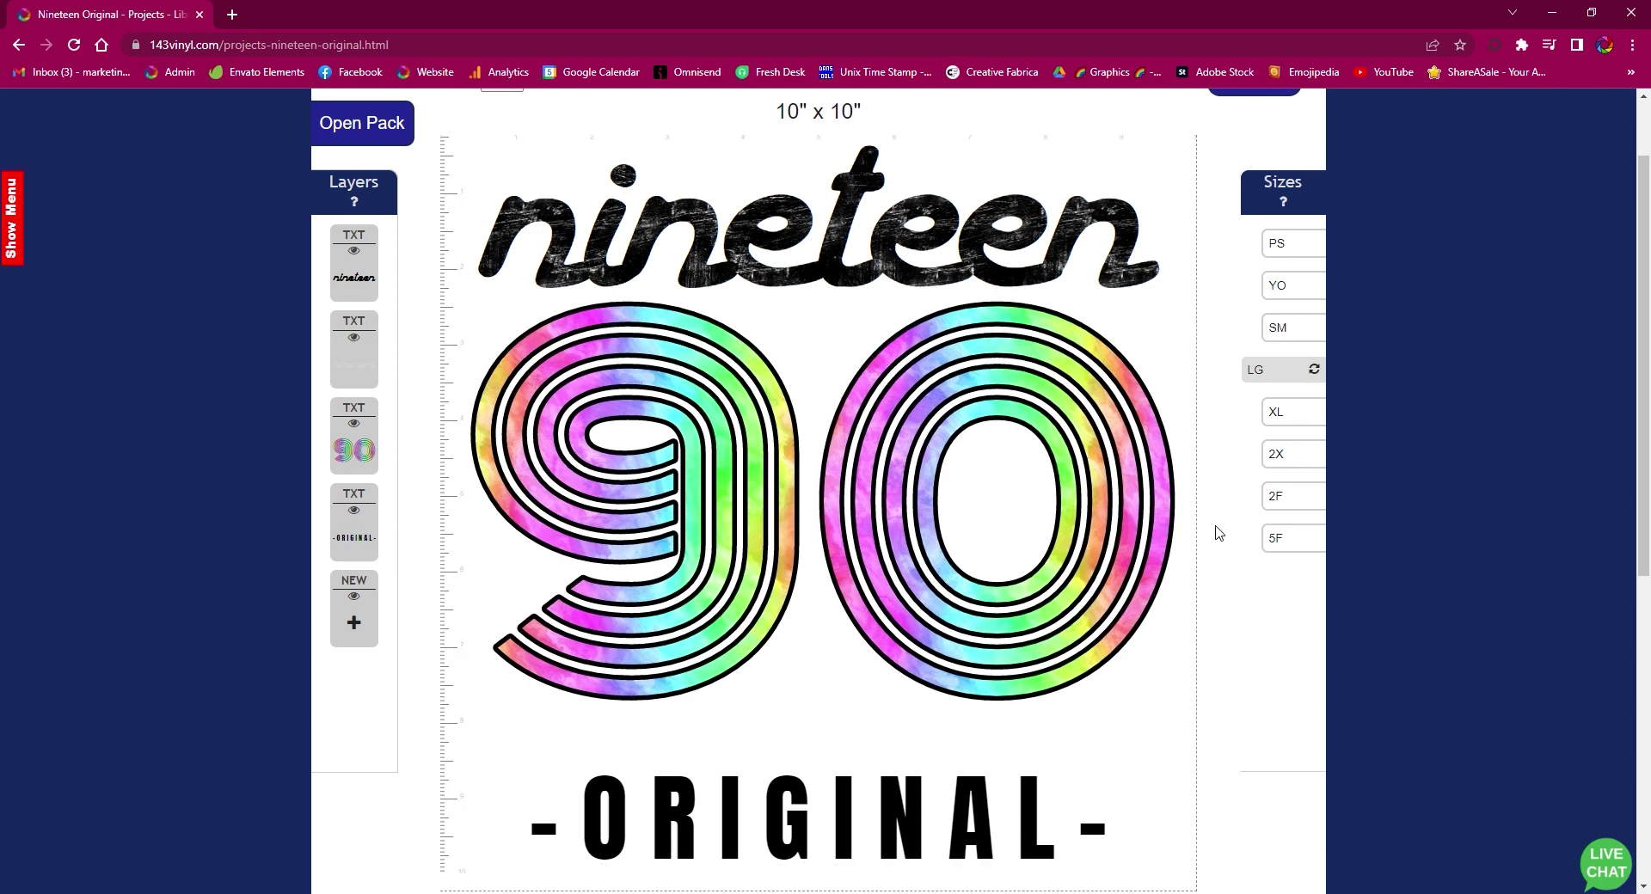
Enter 'Nineteen 90 Original' in the project name box under Custom DTF Prints
left_click_drag(1644, 401, 1644, 398)
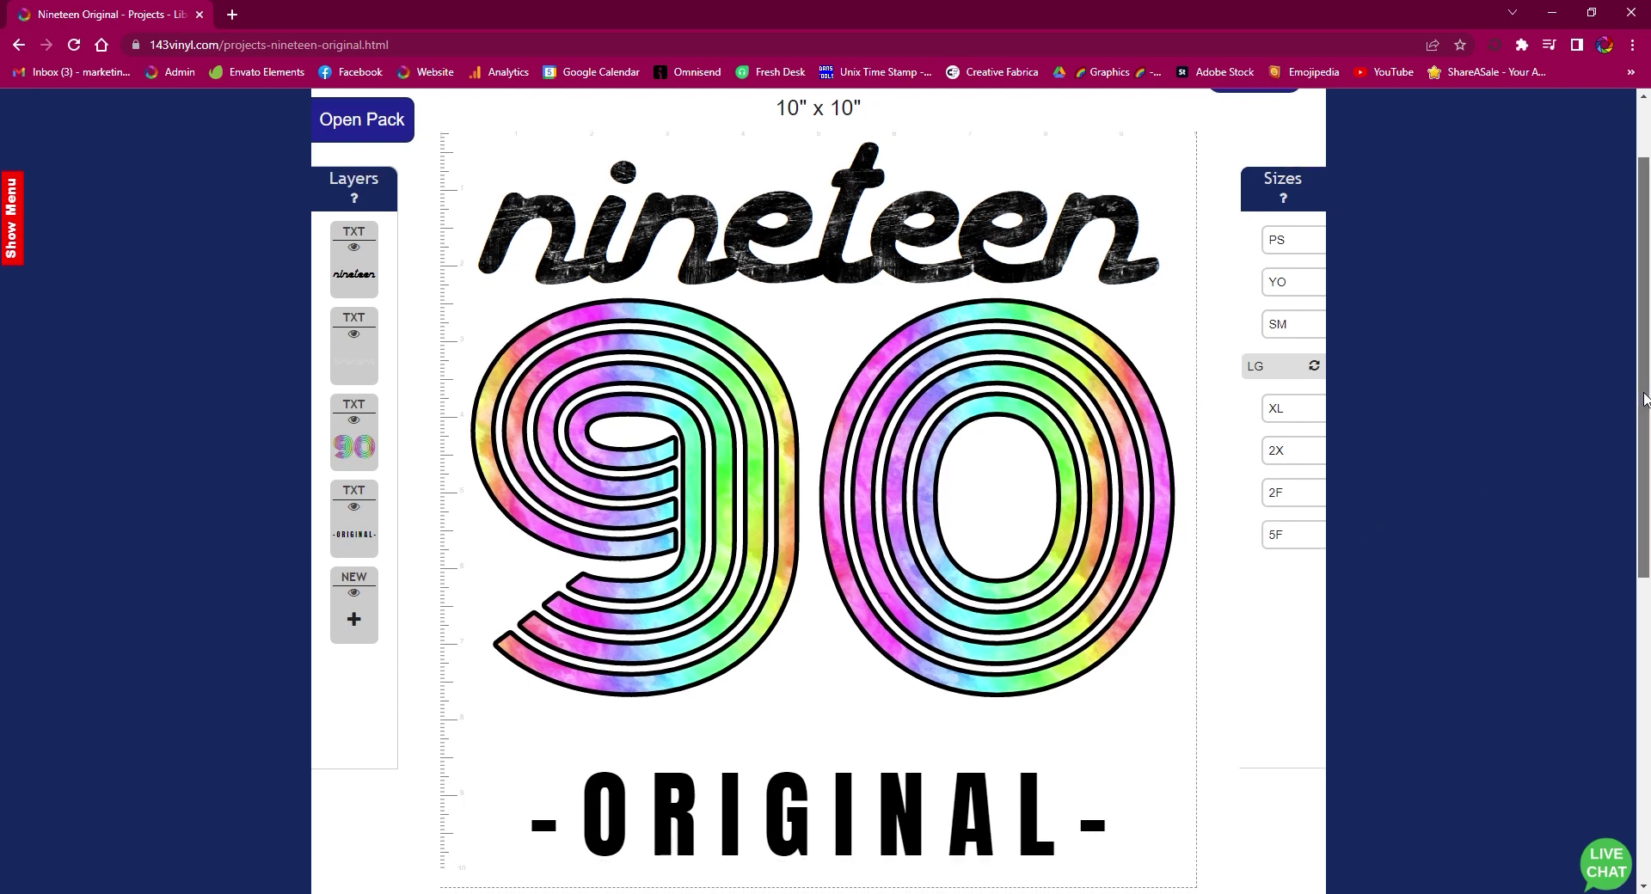
scroll(1645, 398, "down", 3)
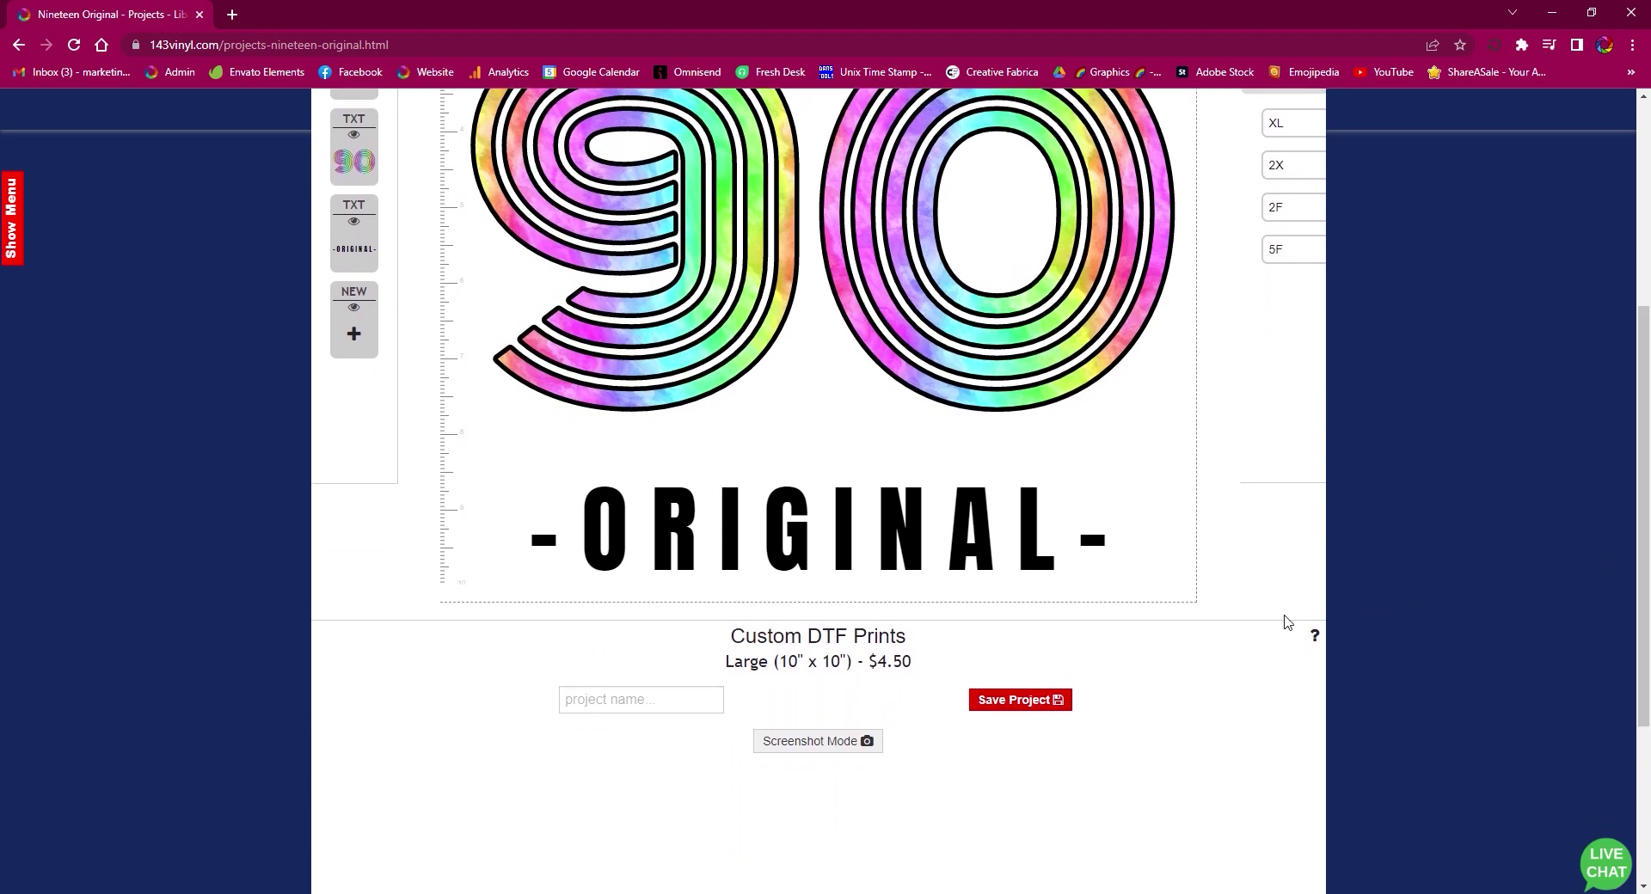
left_click(687, 701)
type("Nineteen 90 Original")
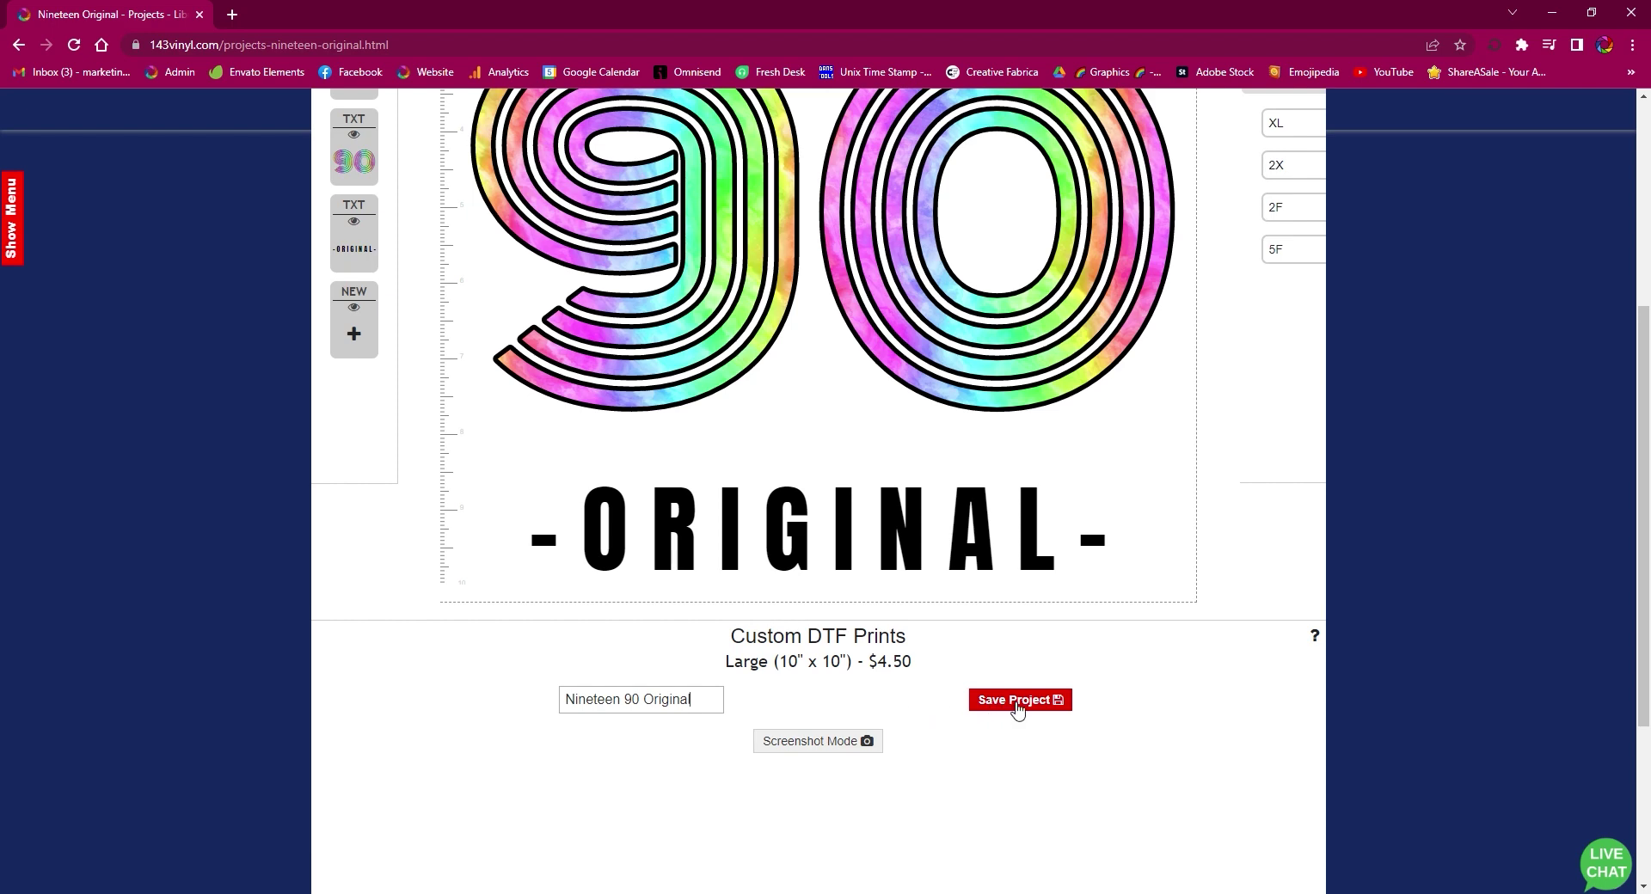
left_click(1067, 712)
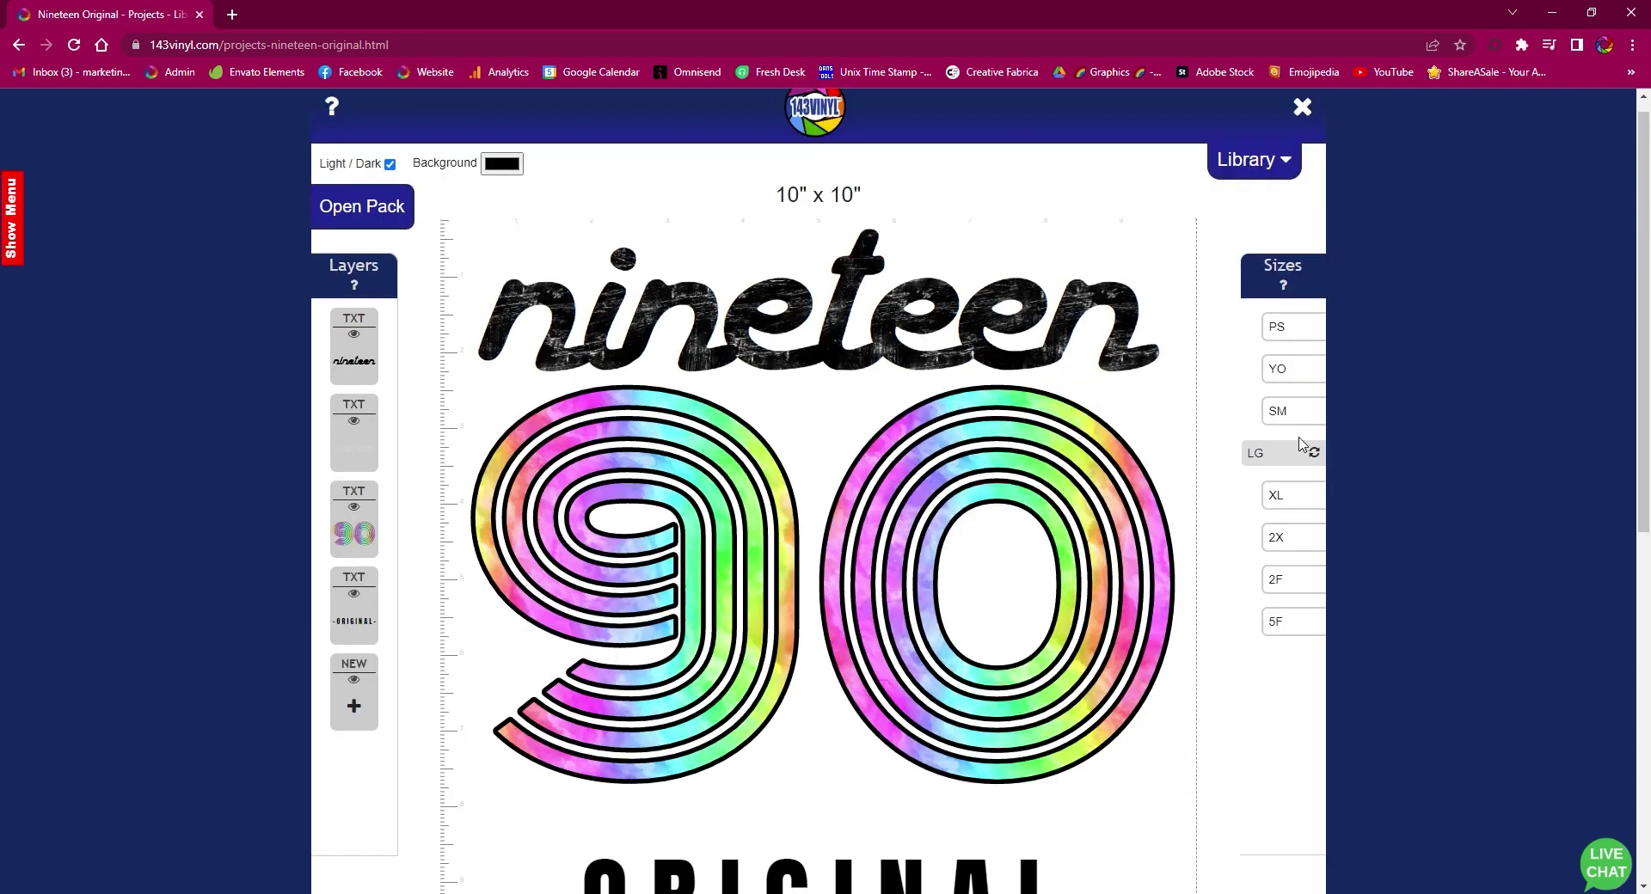
left_click(1297, 505)
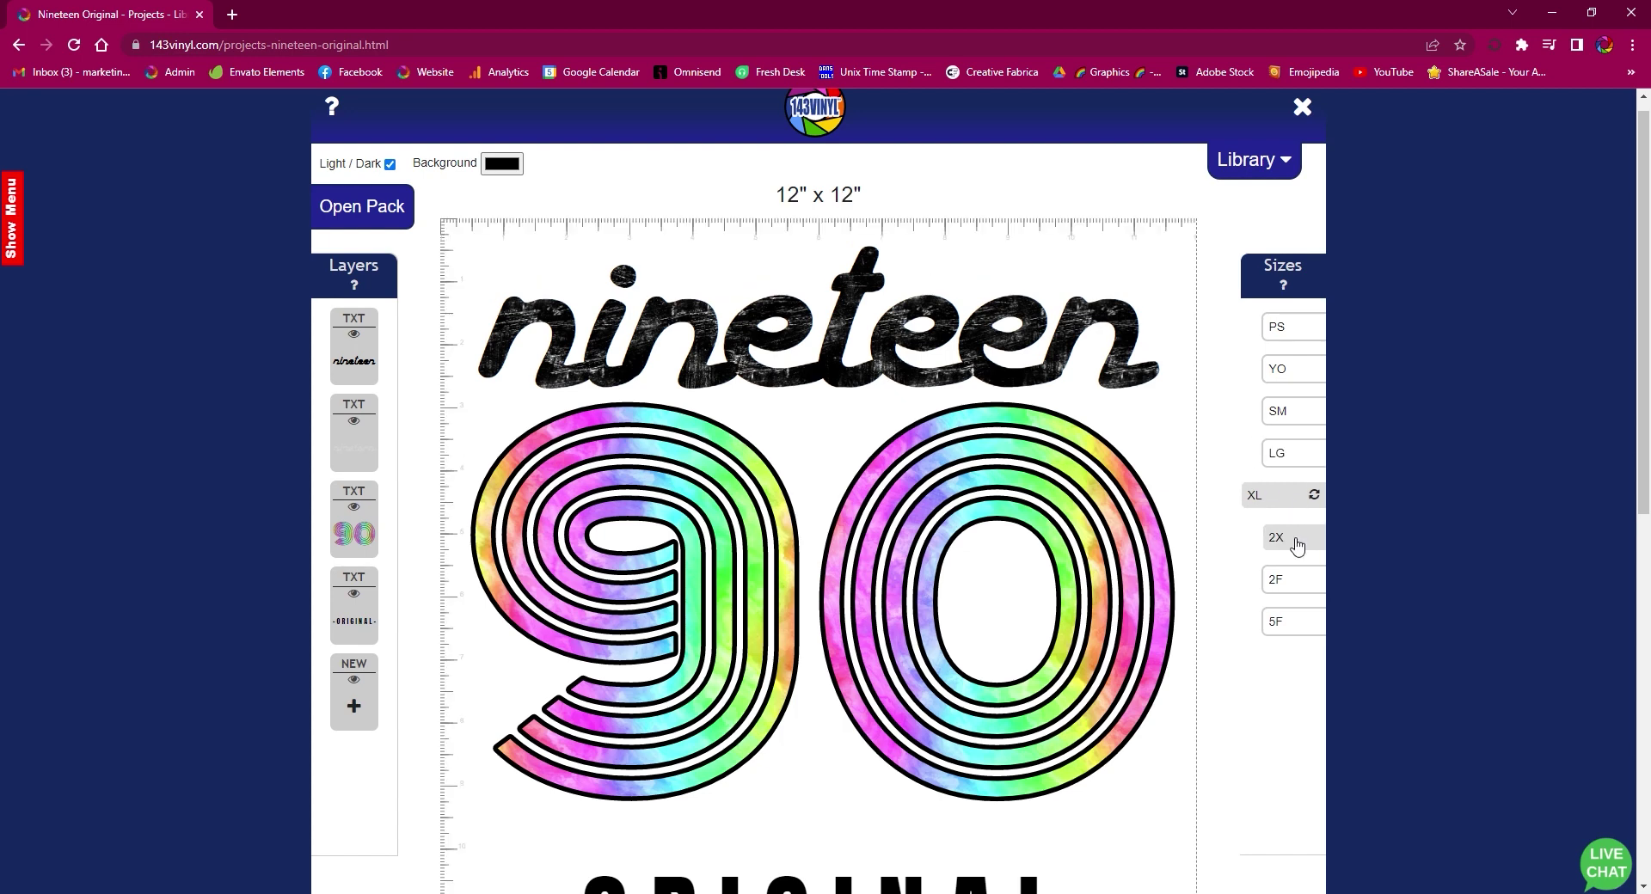
left_click(1298, 545)
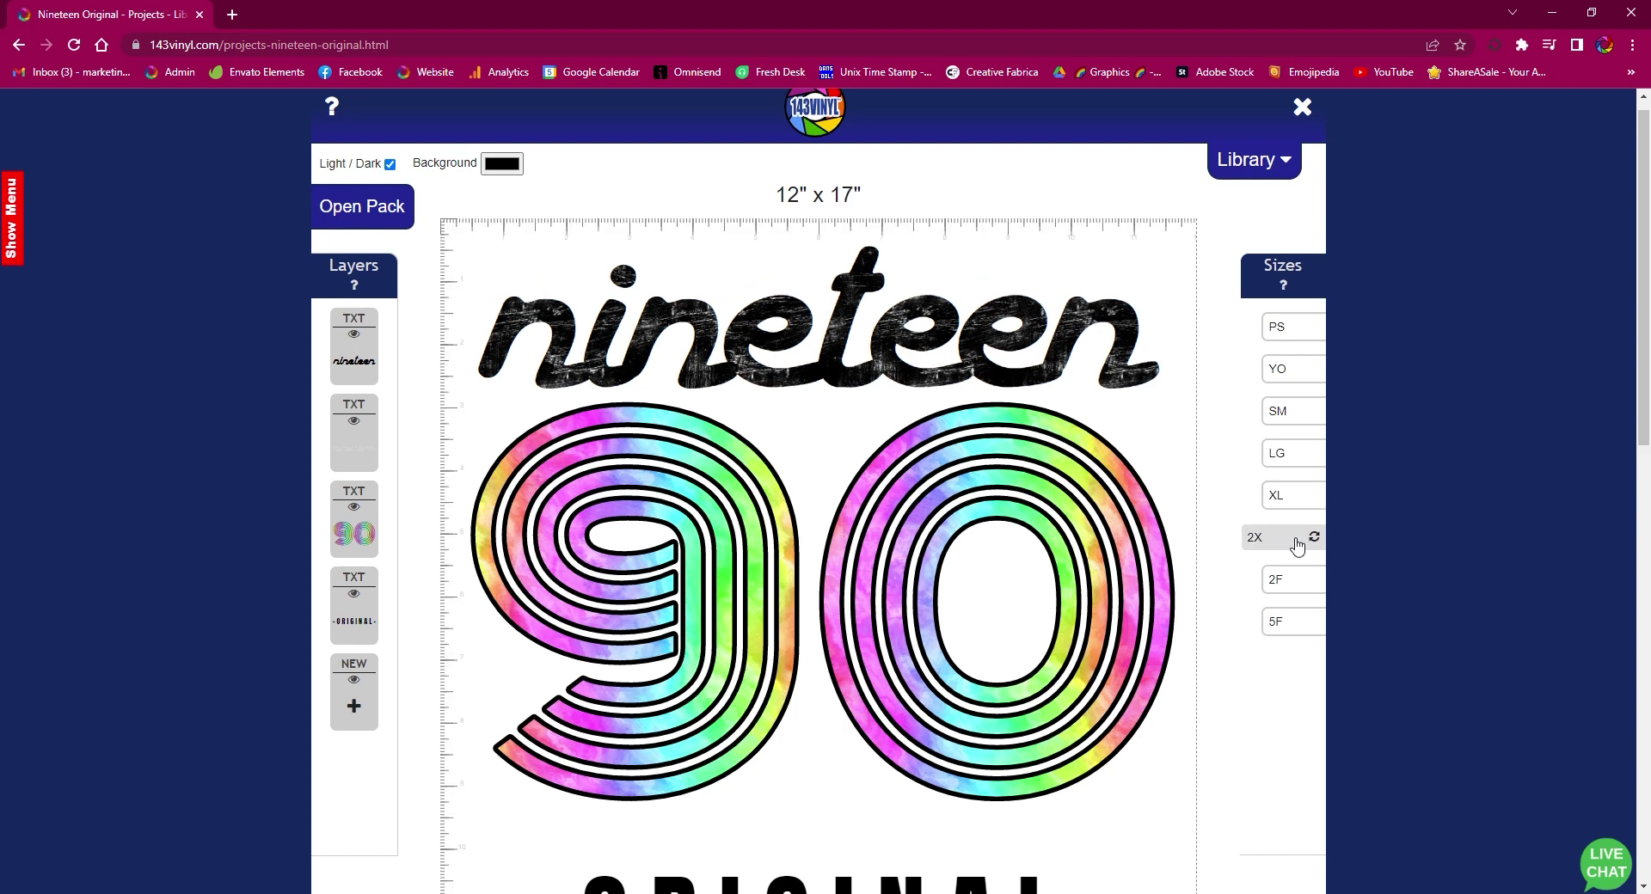
left_click(1295, 588)
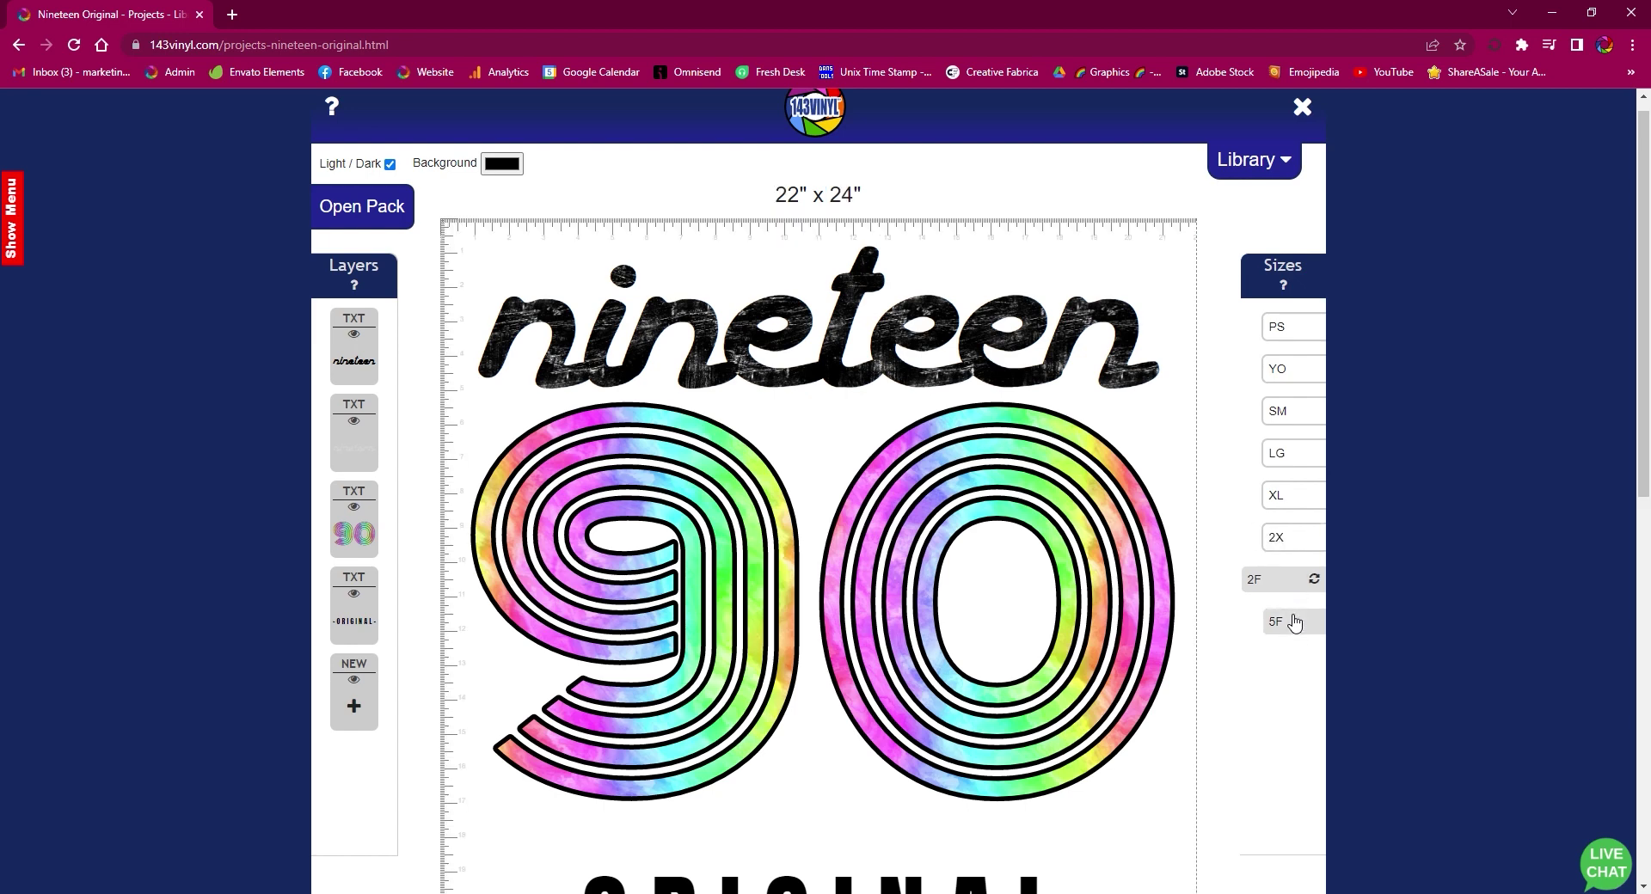
left_click(1294, 623)
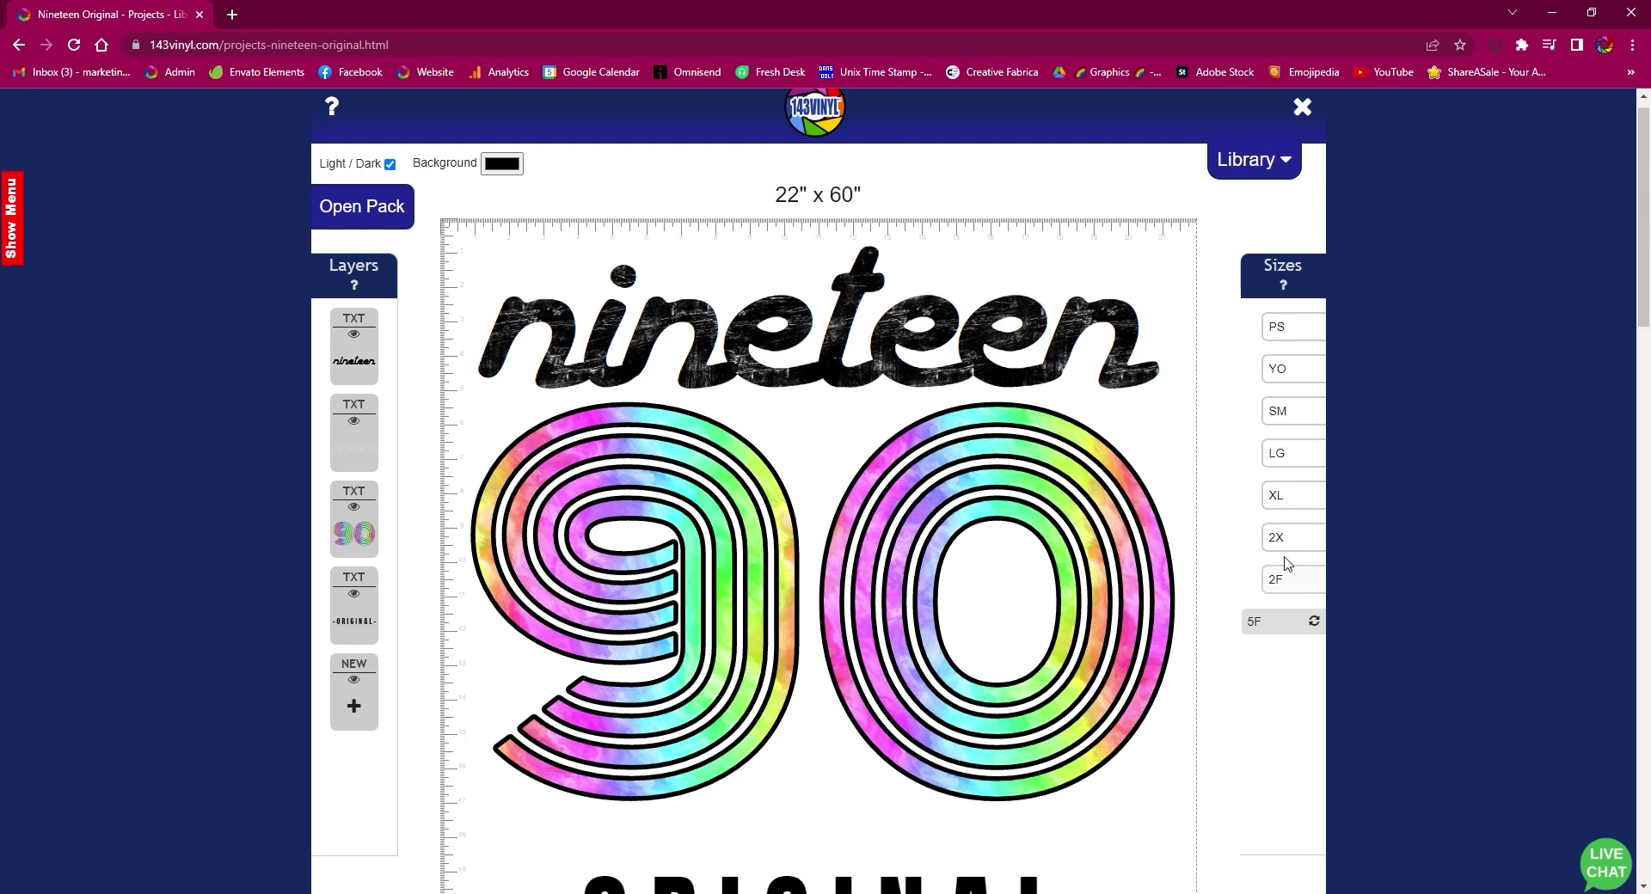
left_click(1295, 460)
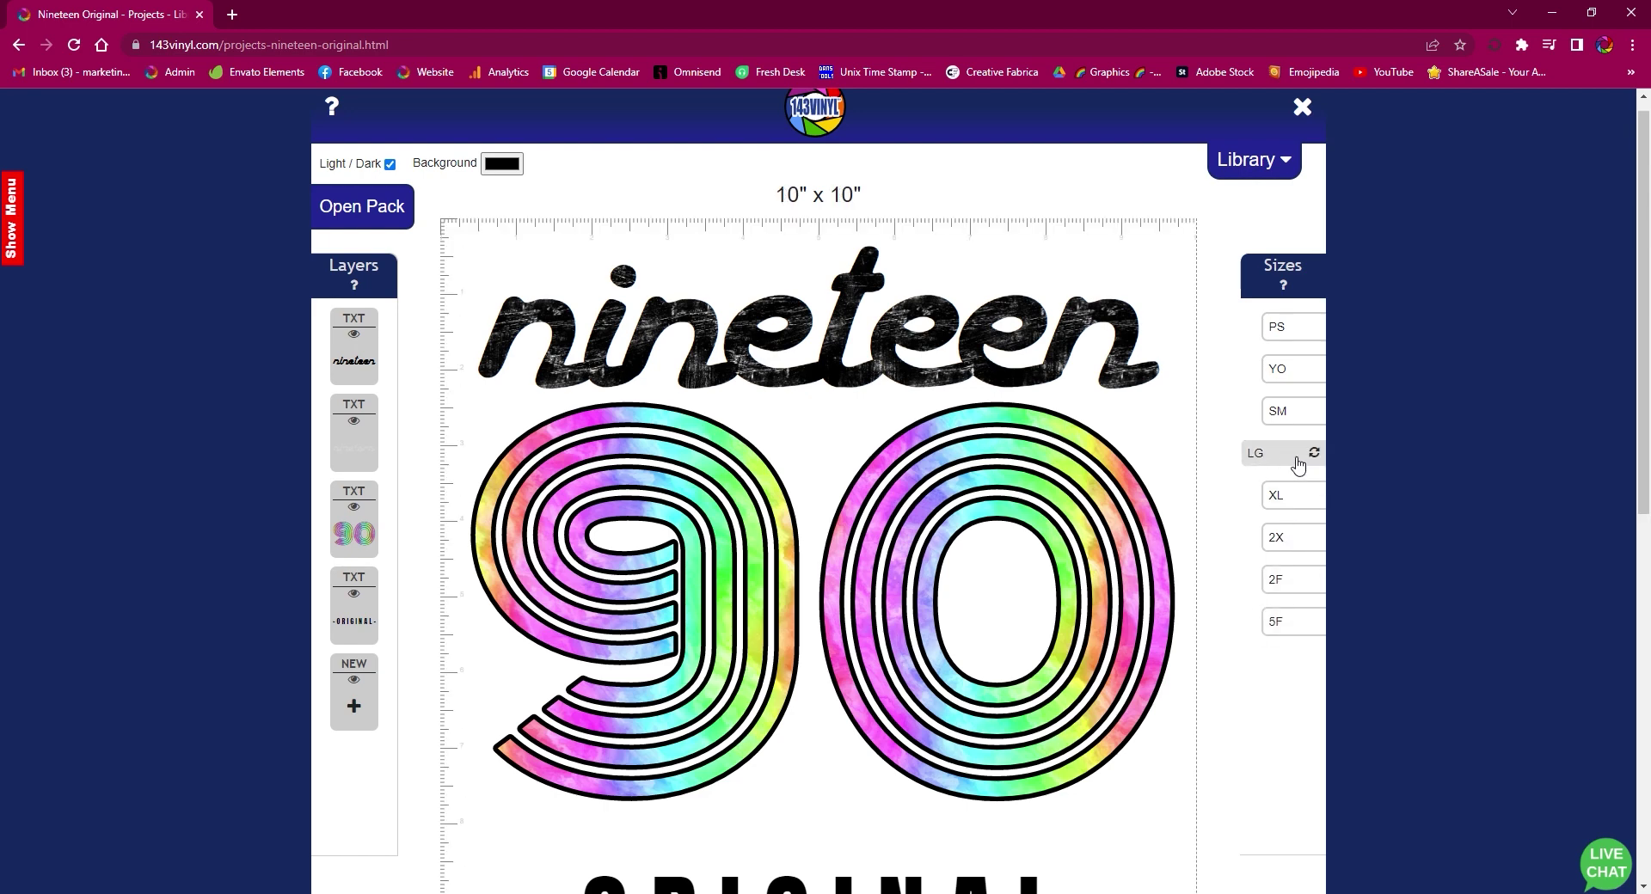
Try black, grey and purple preview backgrounds, ending on green behind the design
scroll(965, 153, "up", 1)
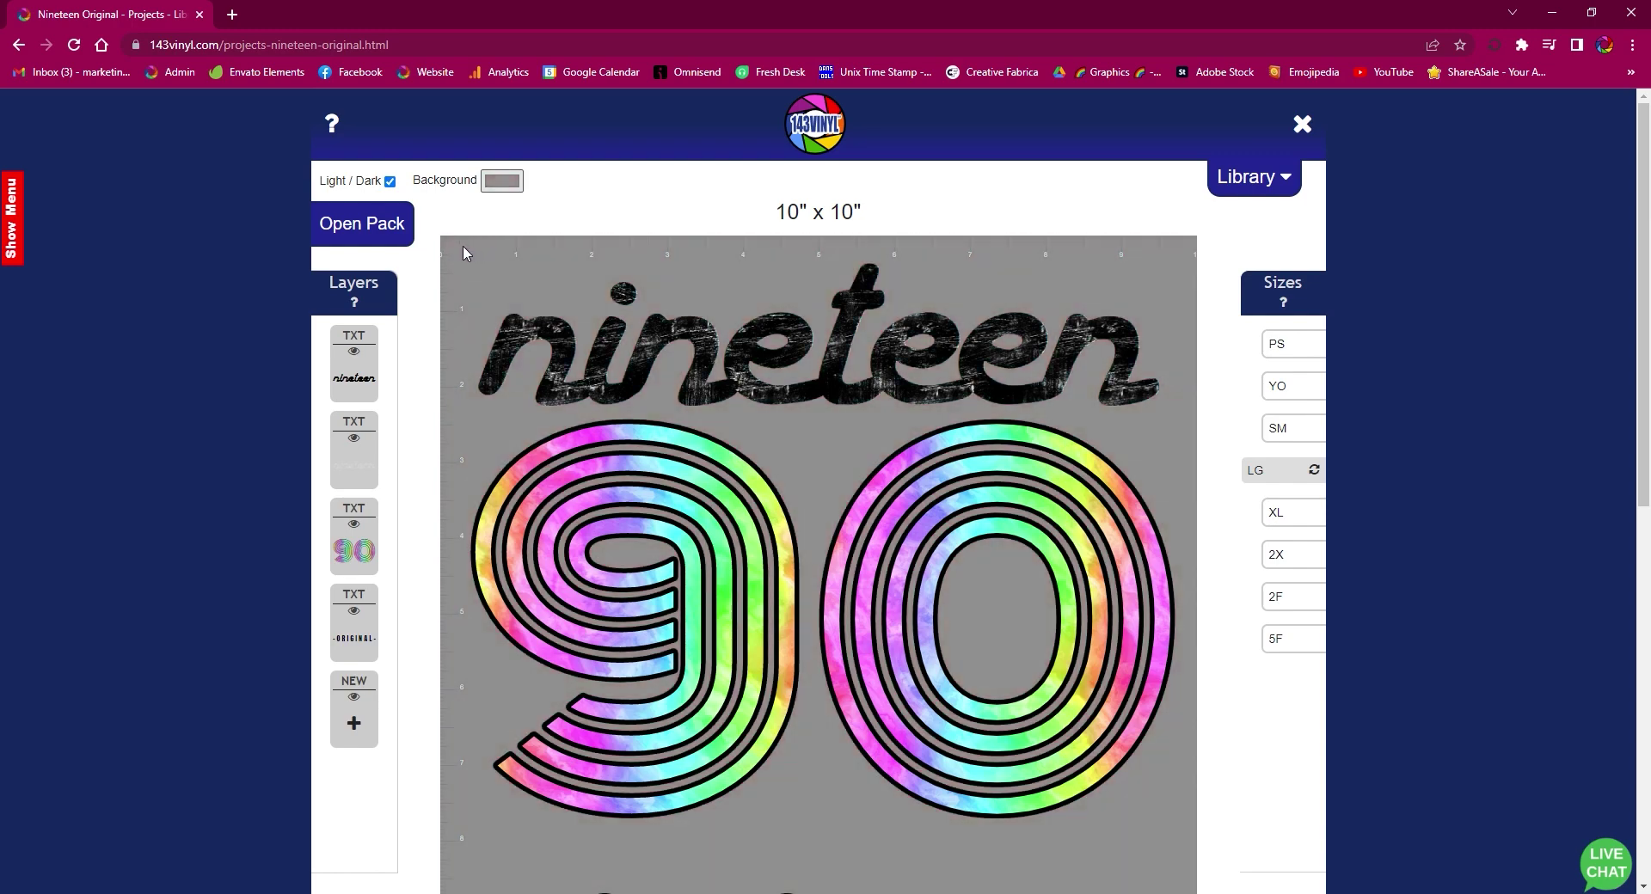
scroll(456, 249, "down", 1)
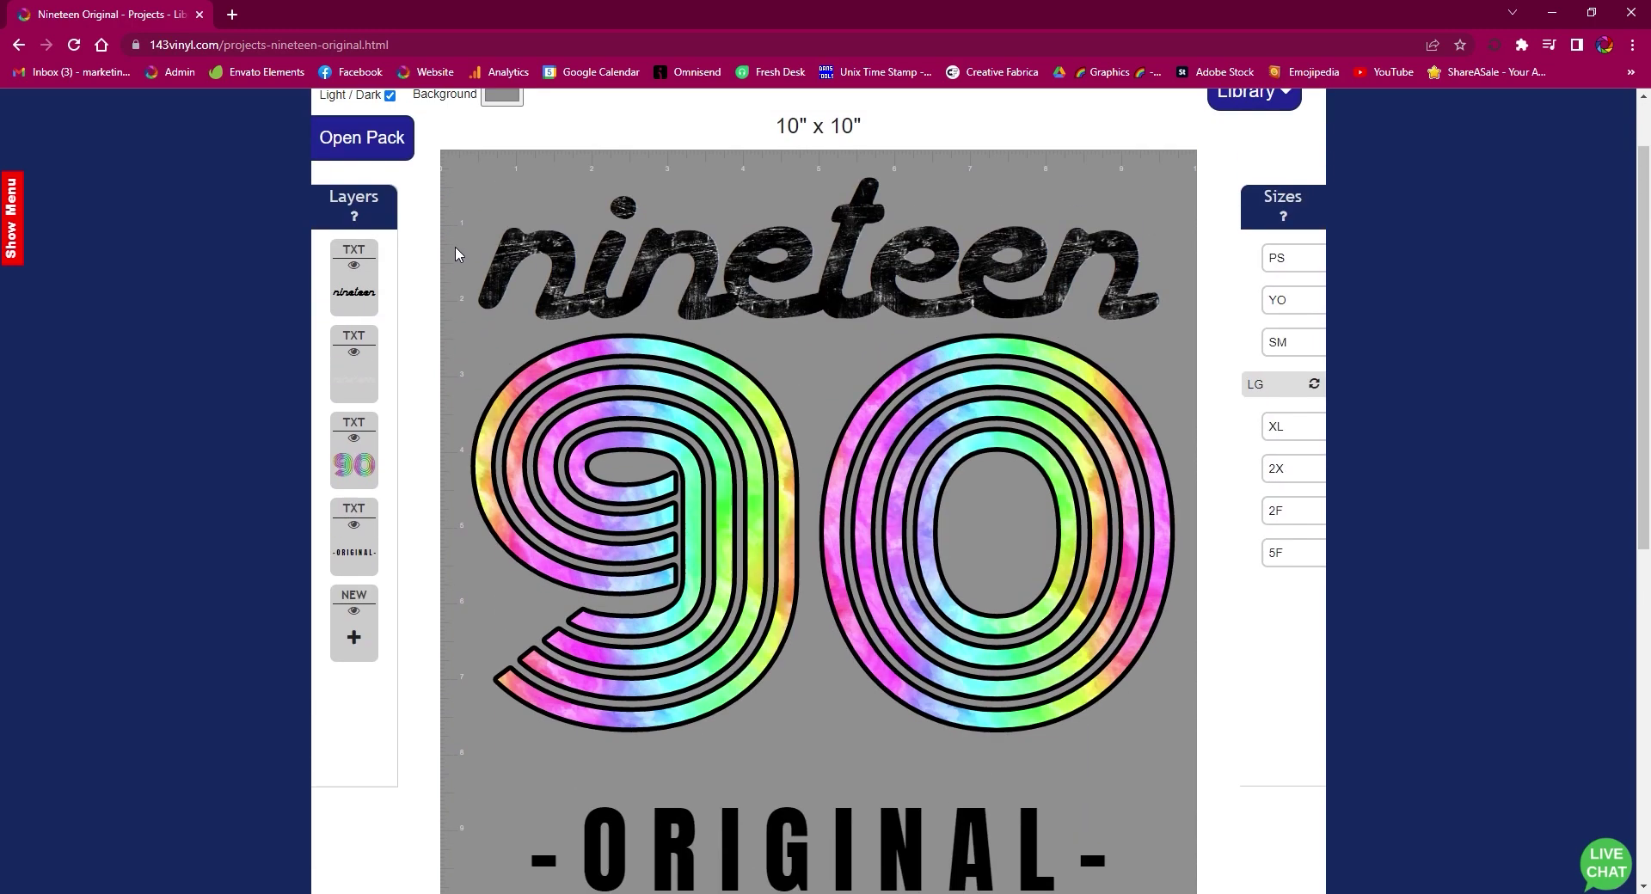
left_click(587, 154)
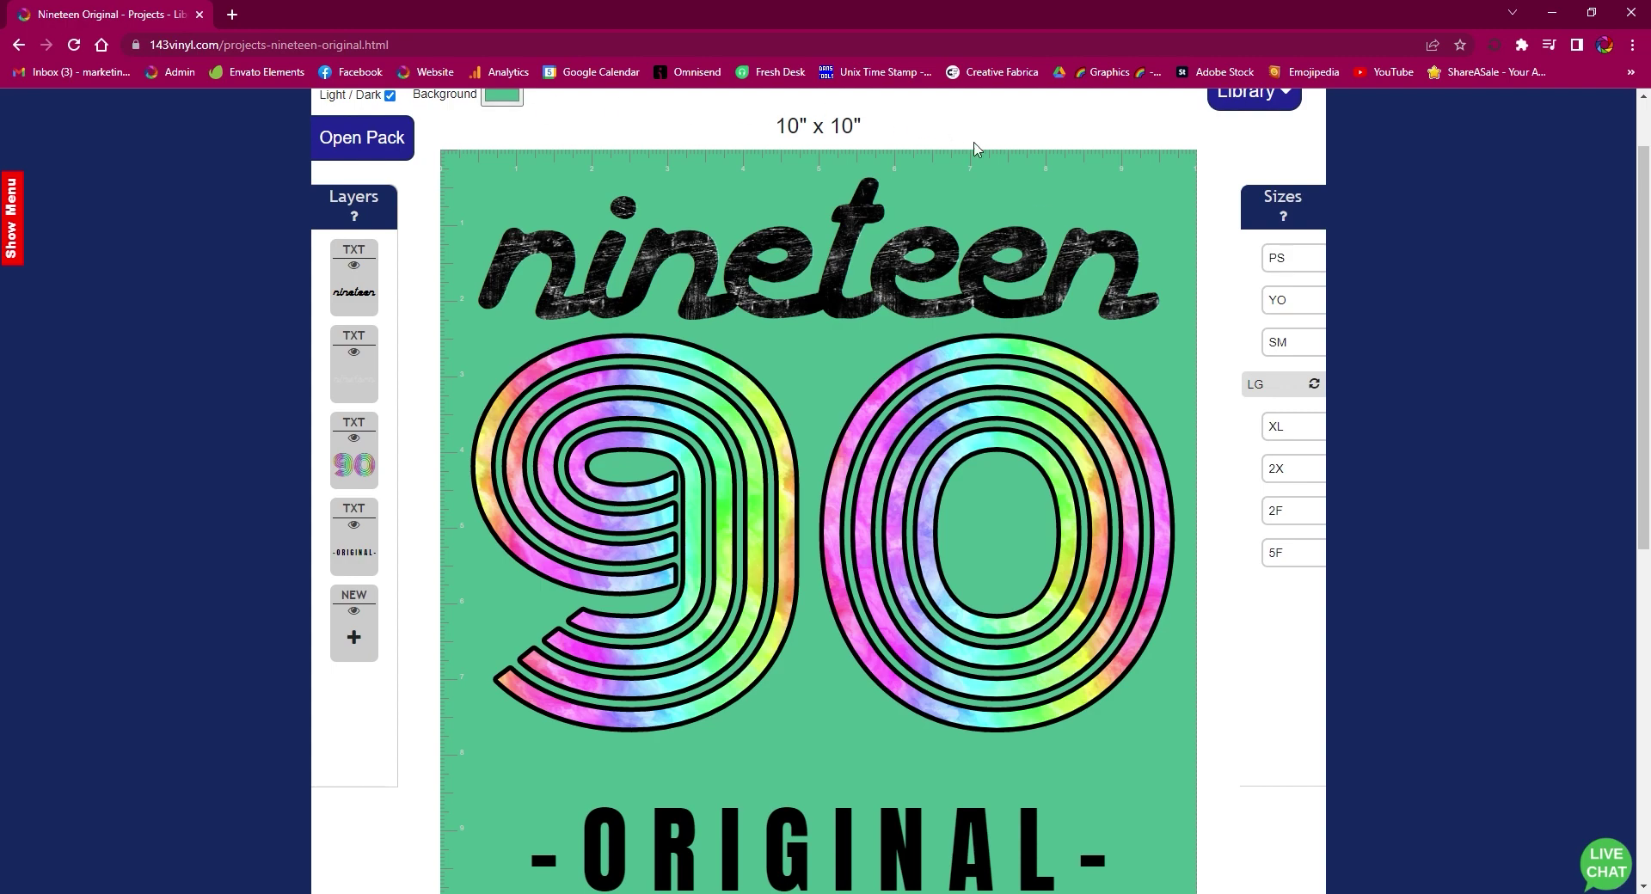
Save the Nineteen 90 Original project and download the canvas proof as a PNG
scroll(1234, 485, "down", 4)
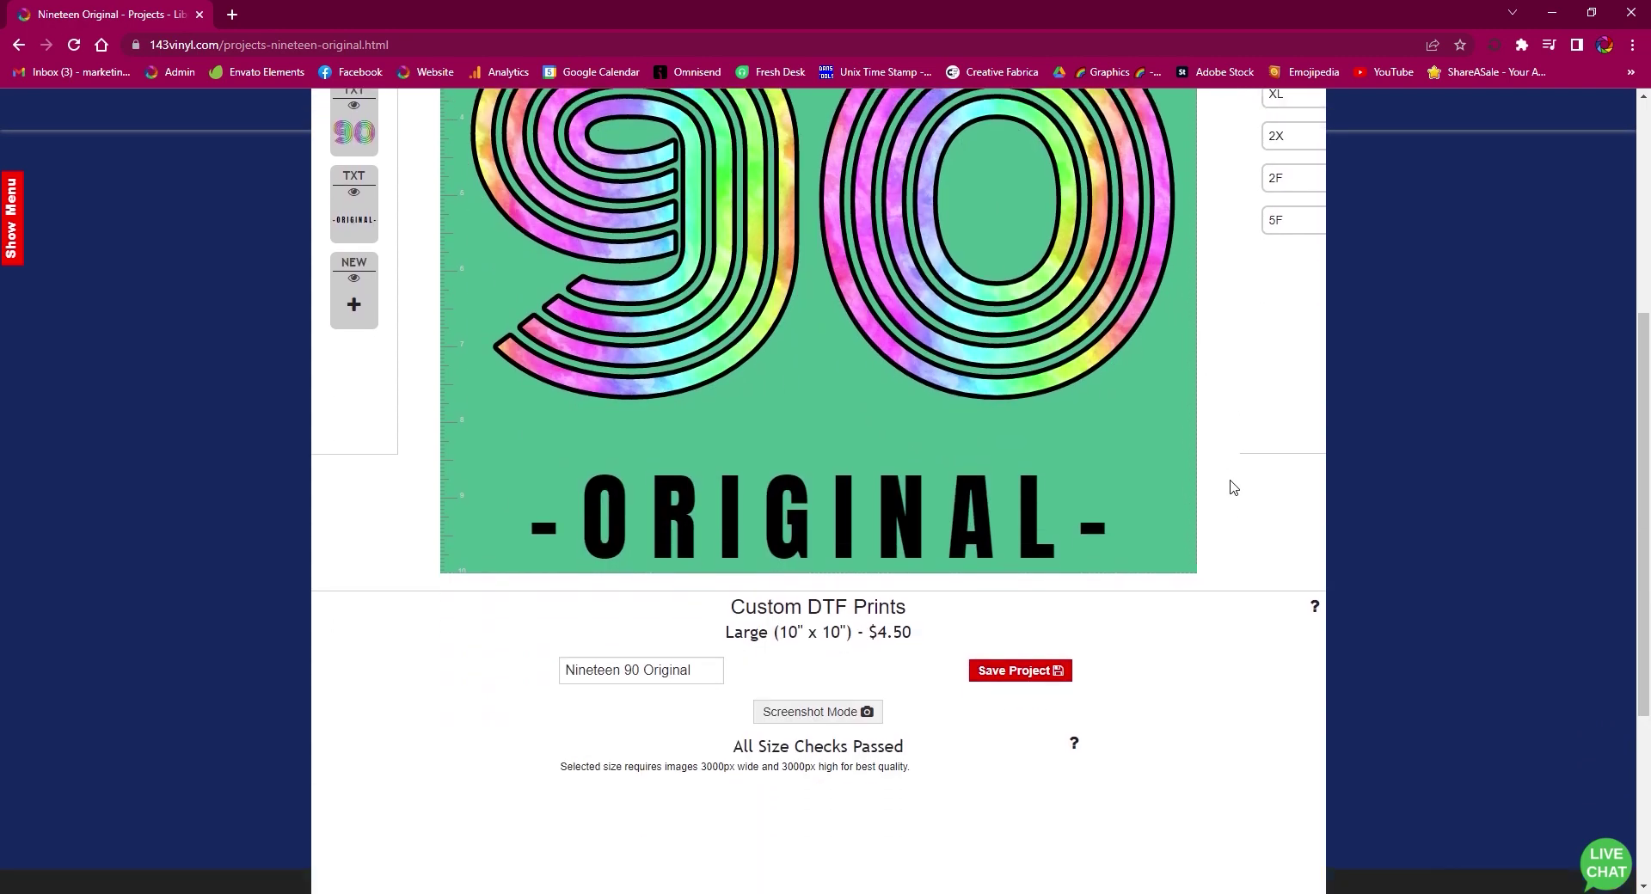
left_click(1018, 660)
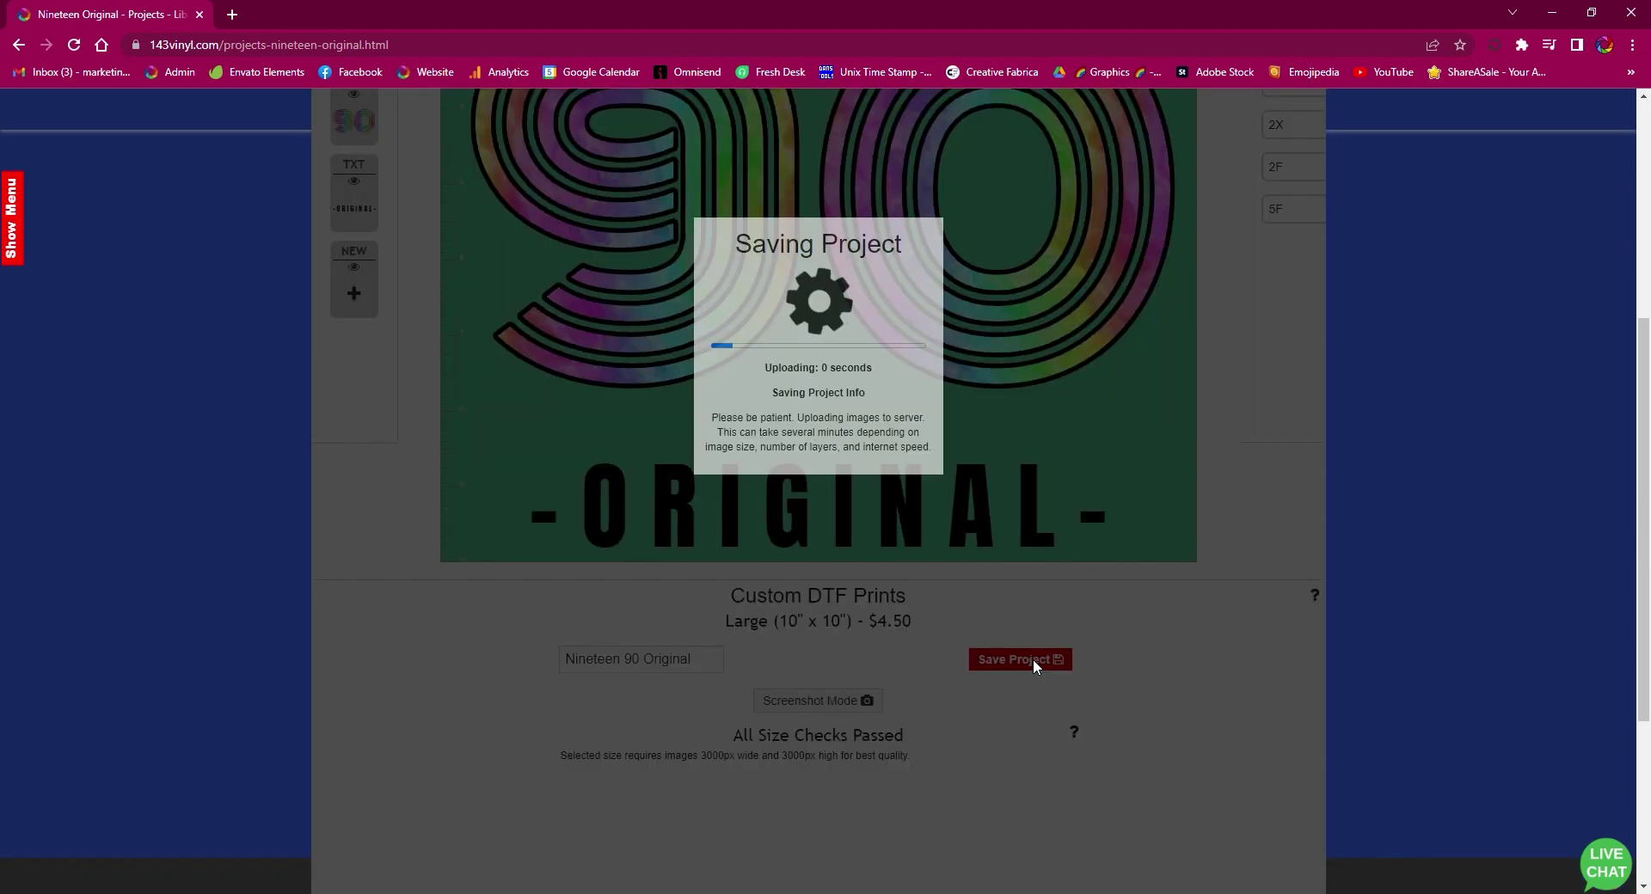
scroll(1036, 666, "down", 6)
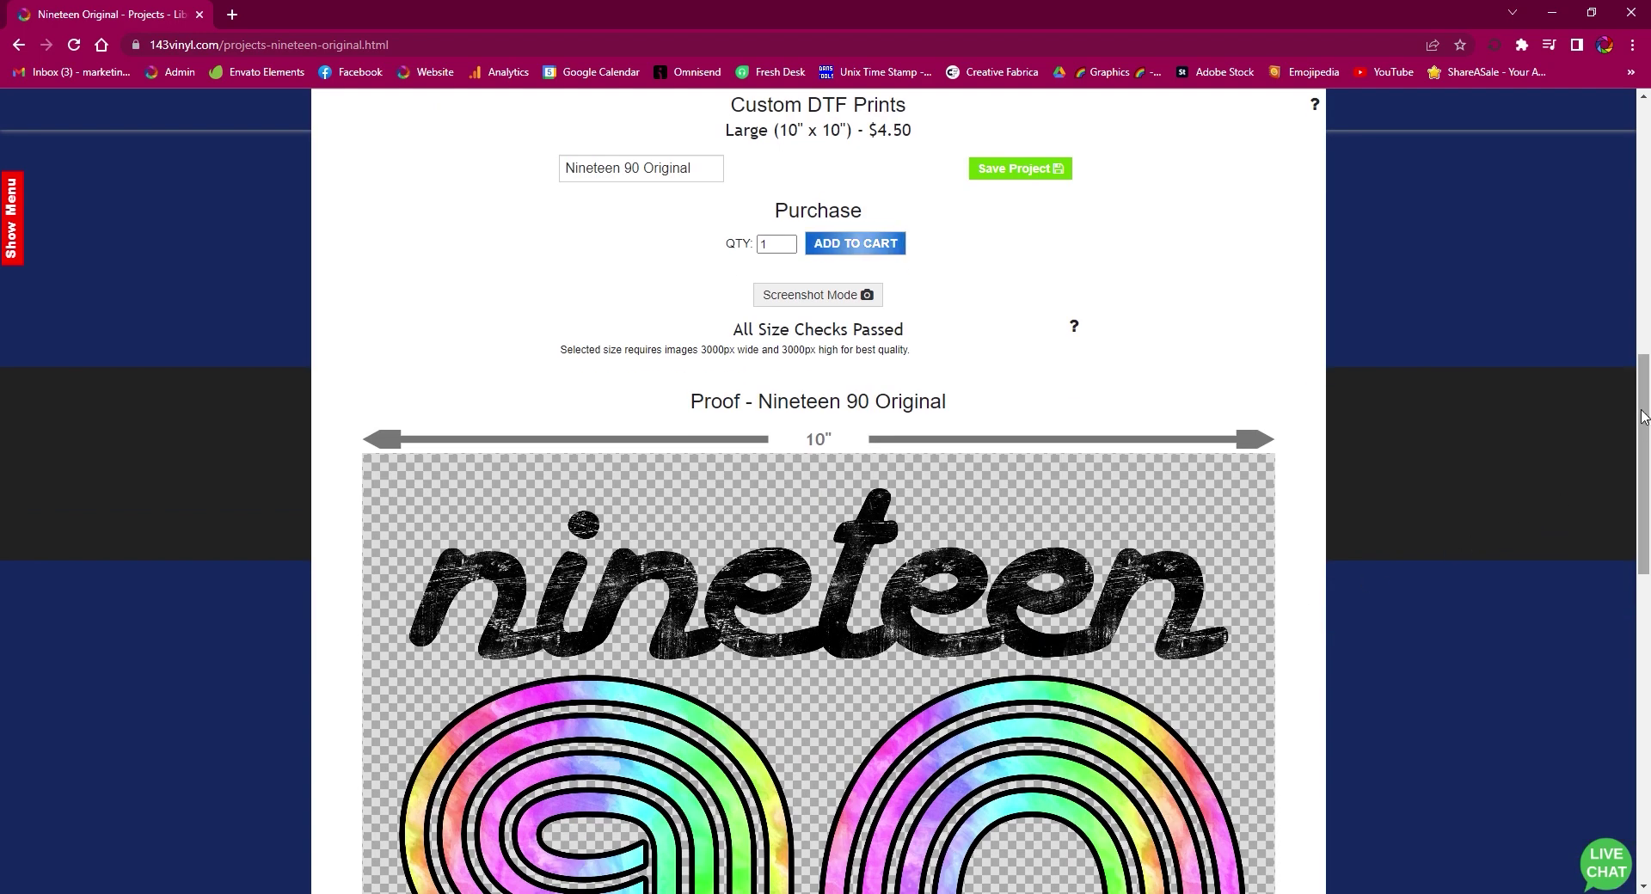
left_click_drag(1643, 416, 1644, 737)
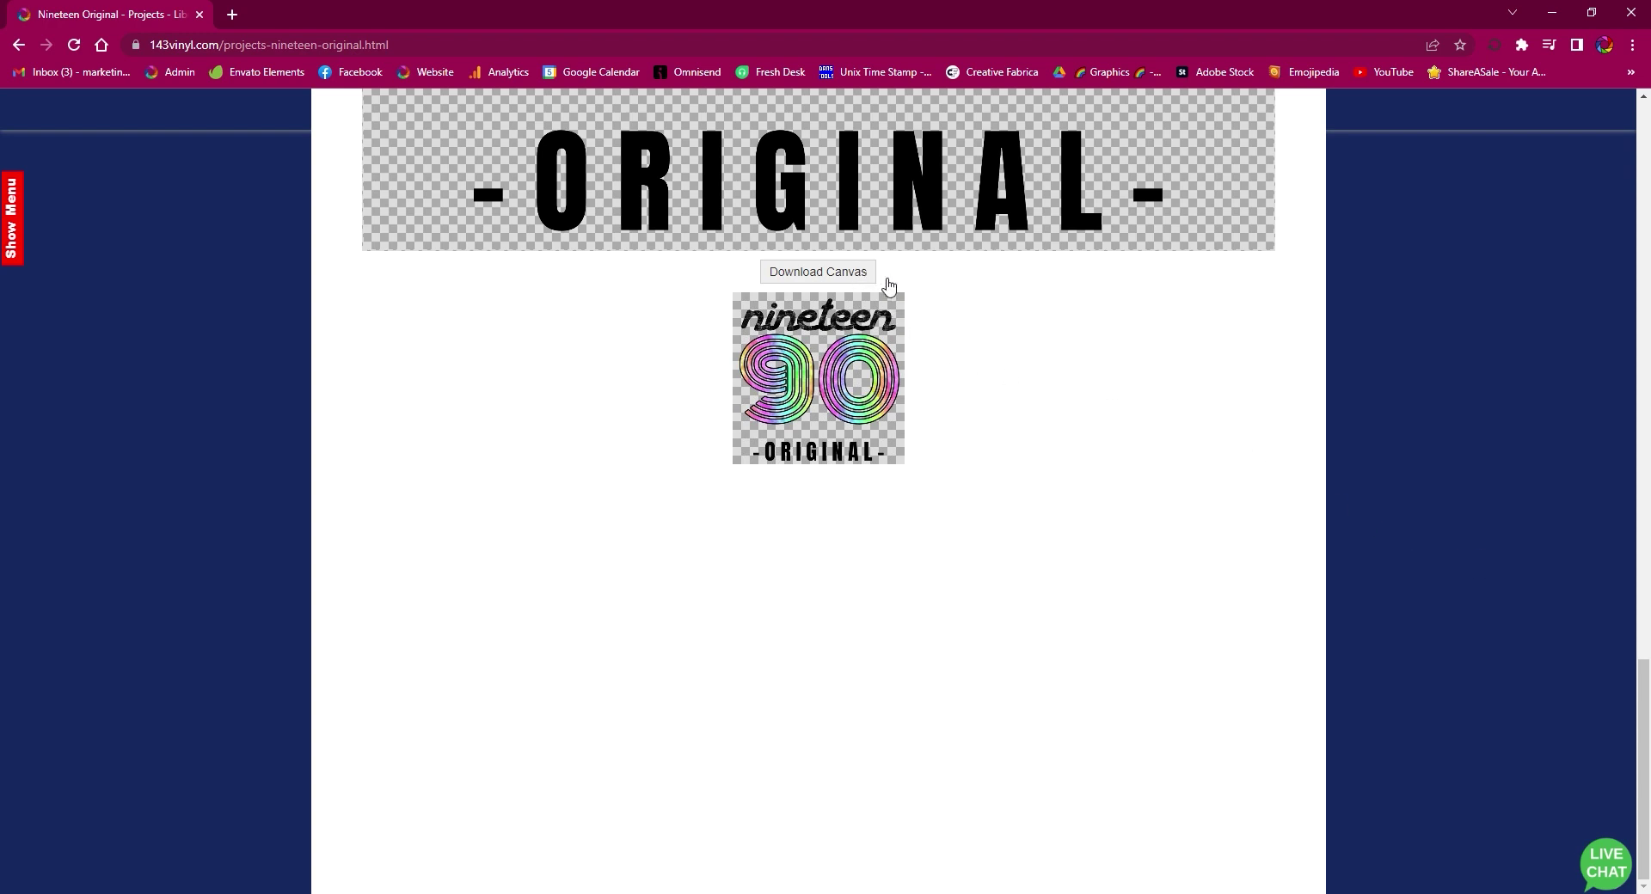
left_click_drag(1635, 710, 1581, 337)
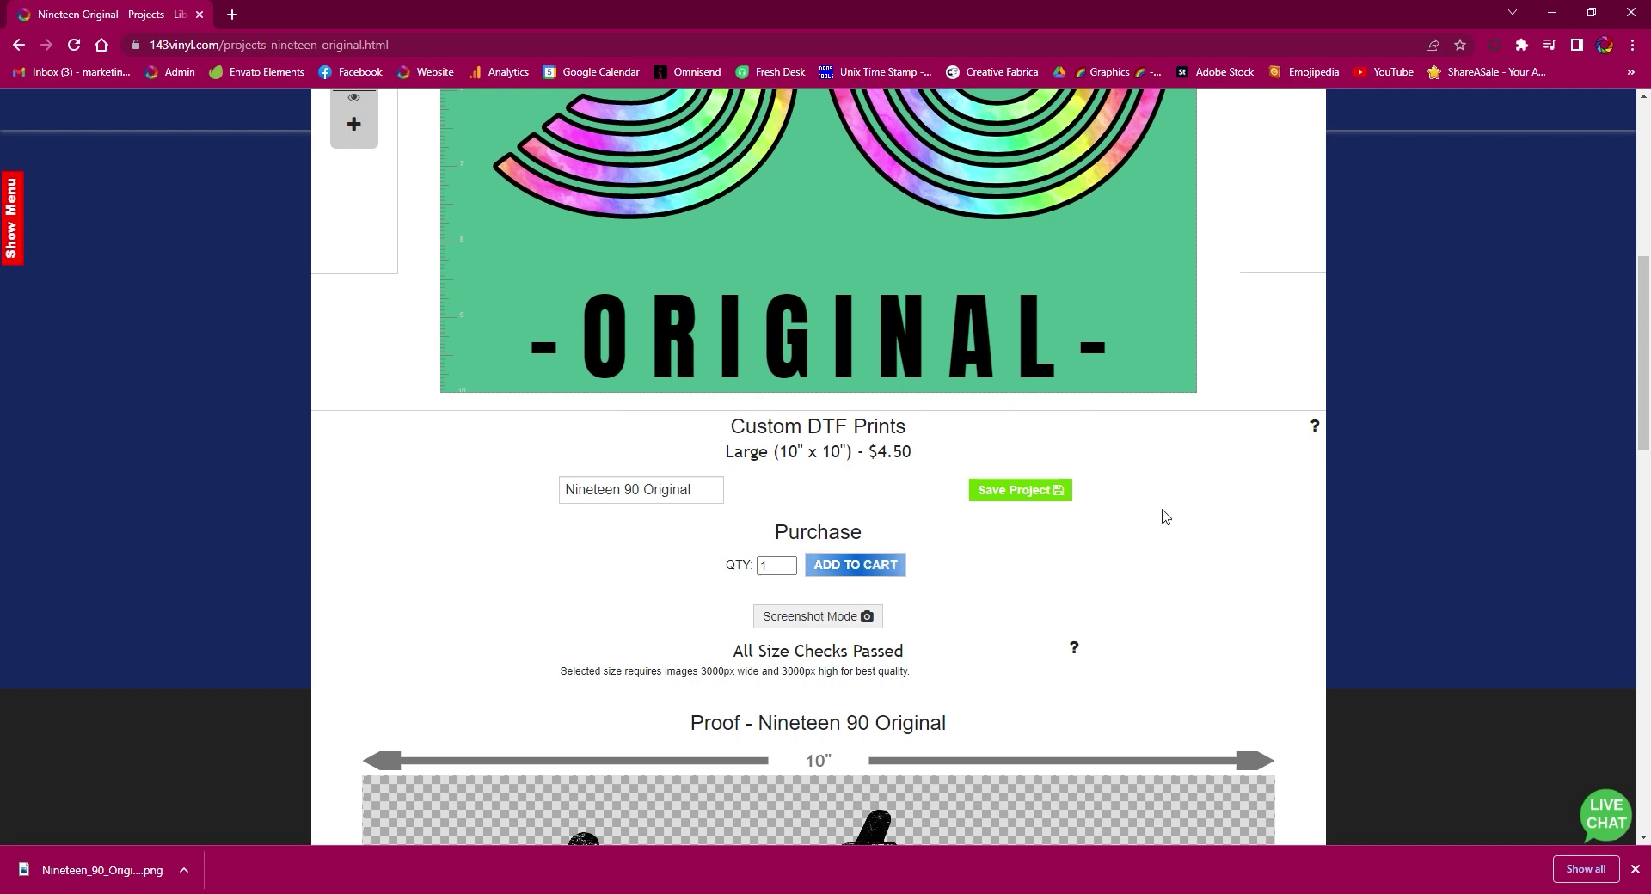
Set quantity to 3 and add the Nineteen 90 Original DTF print to the cart
double_click(789, 562)
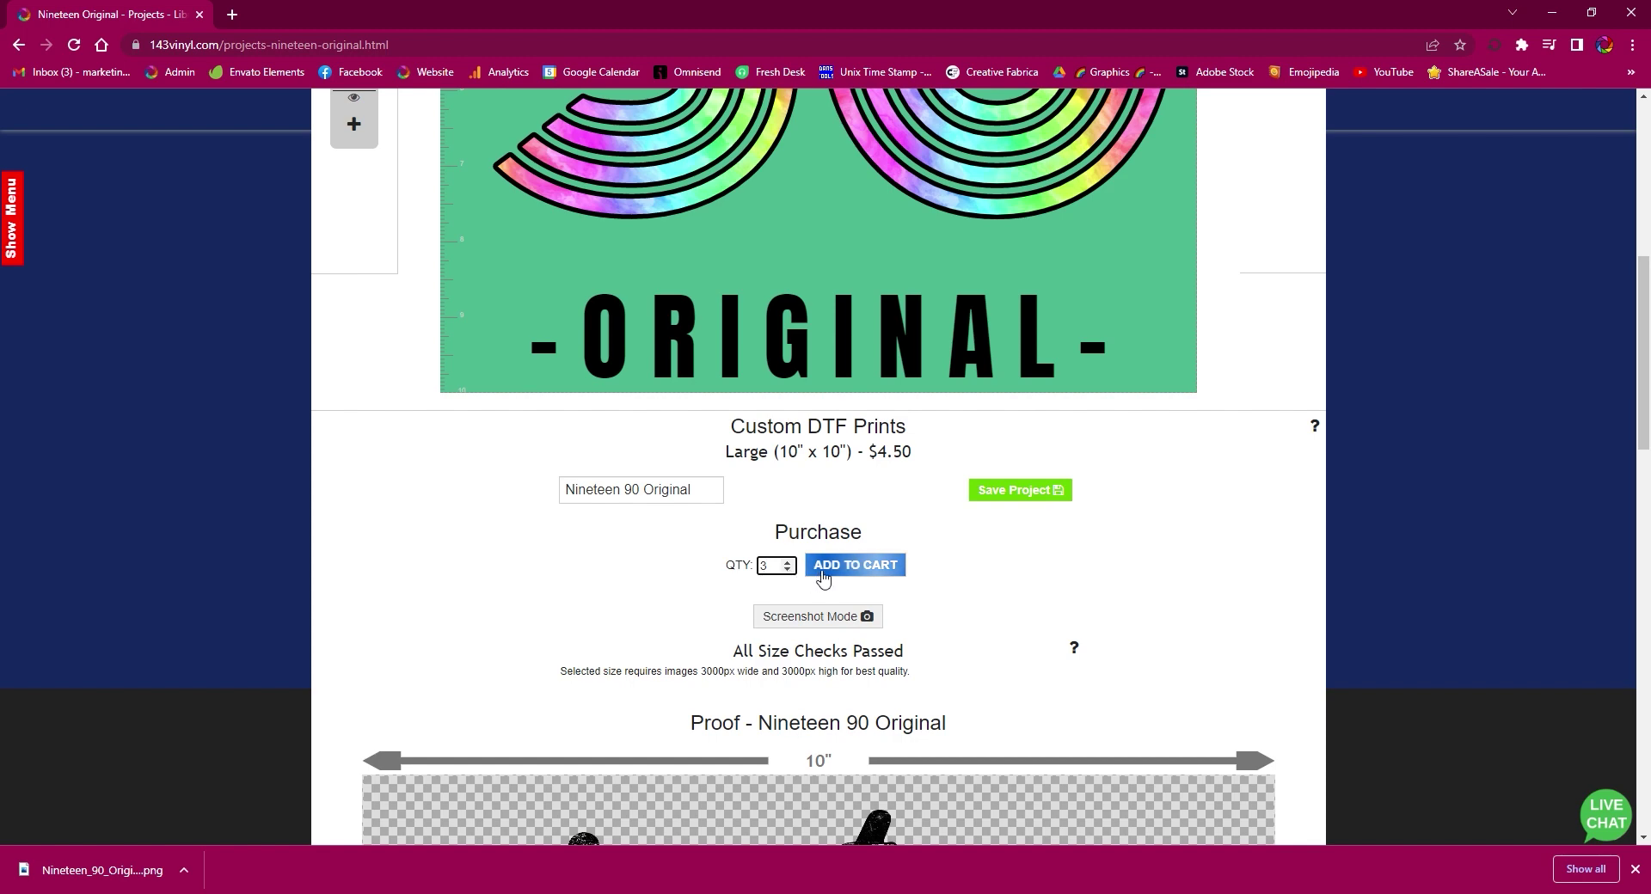
left_click(822, 576)
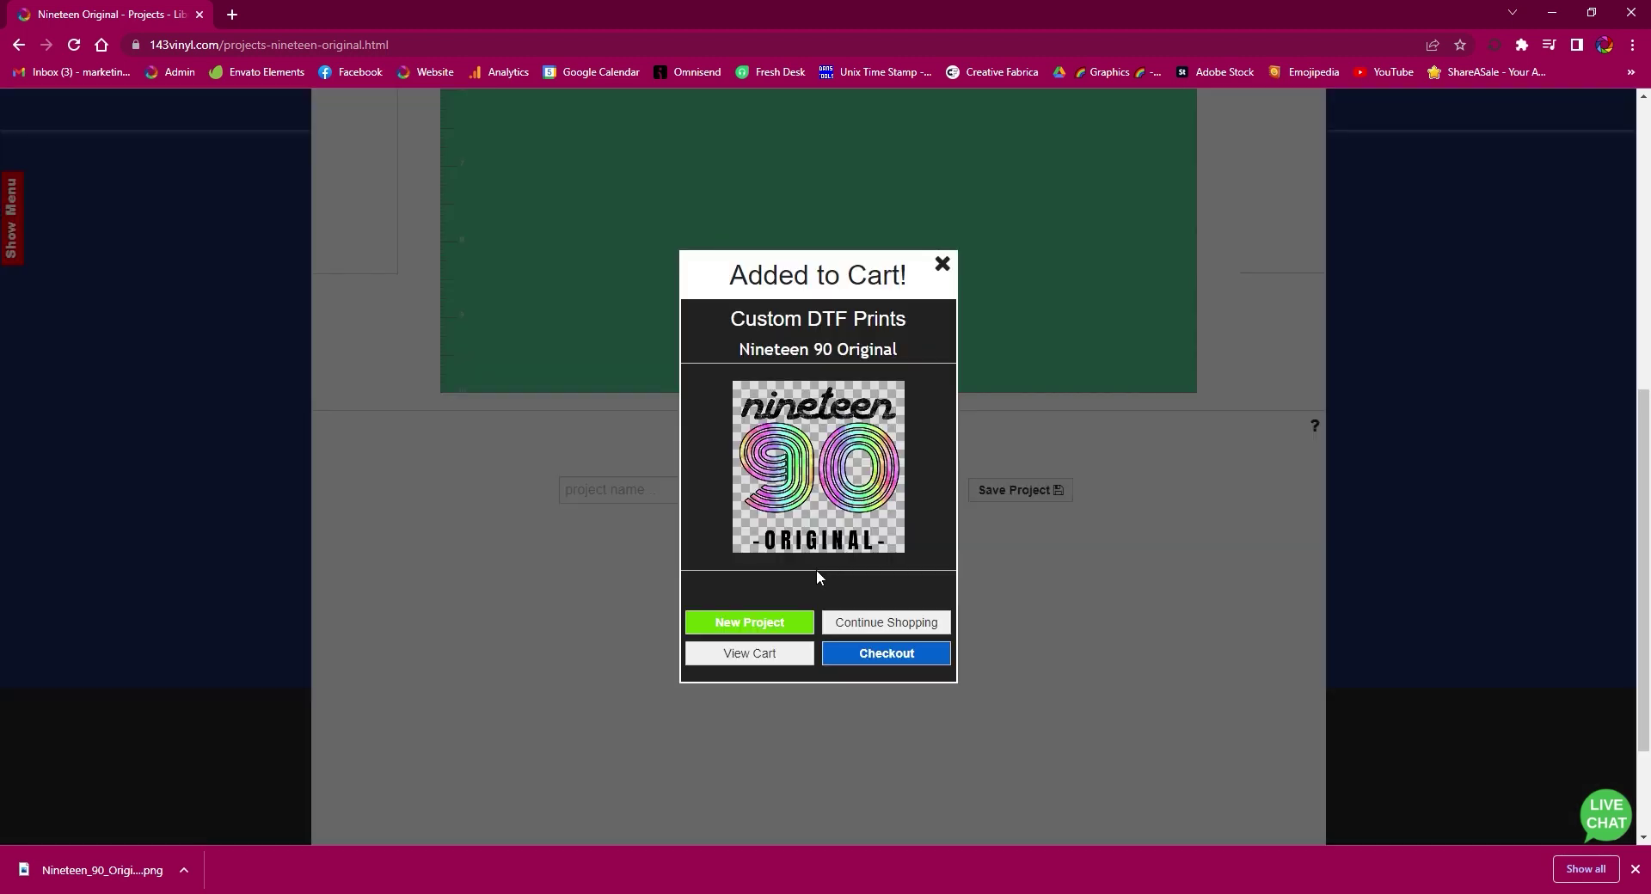